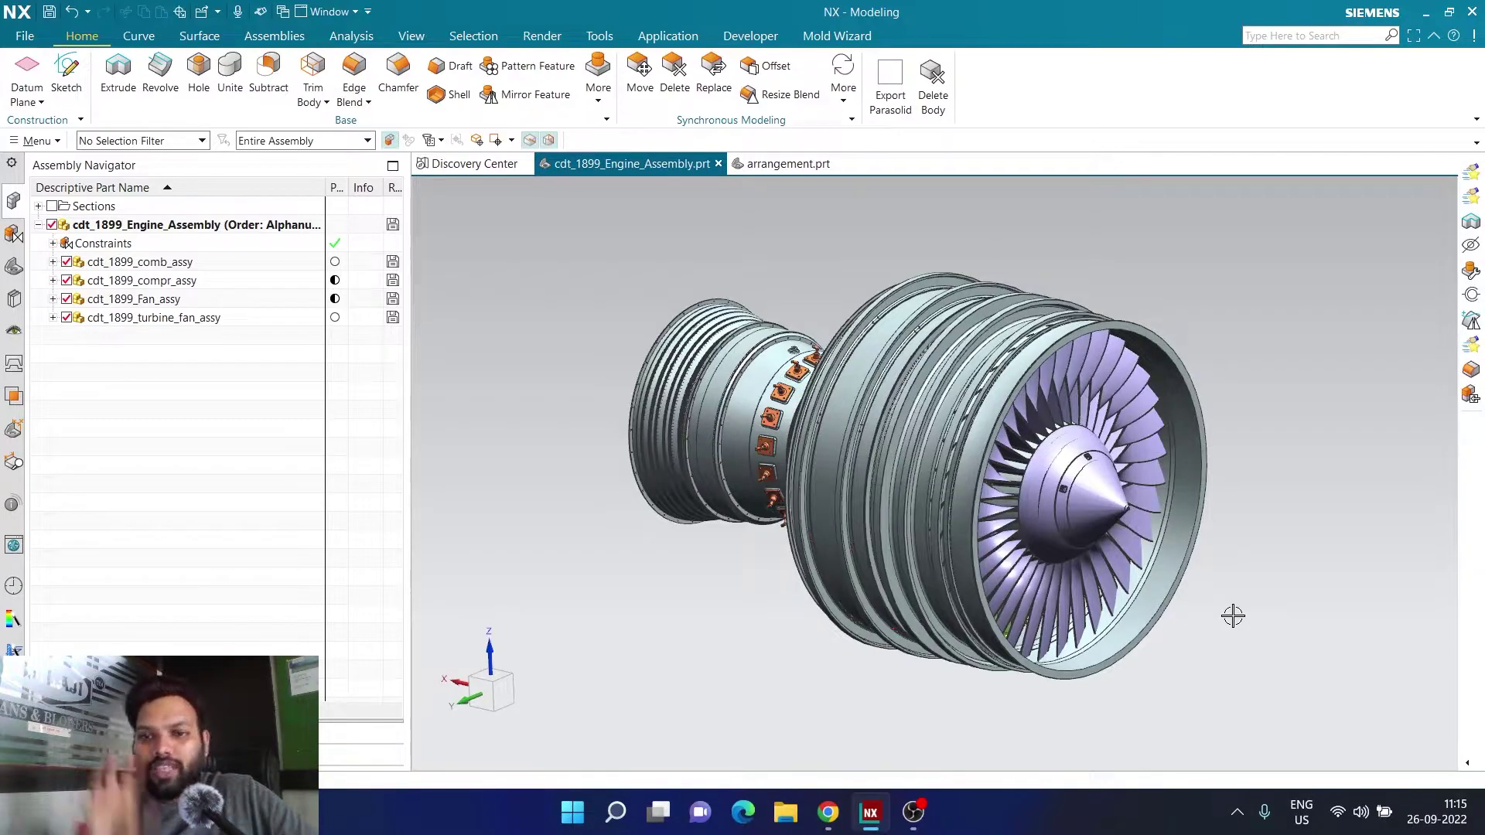
Step: Close the arrangement and cdt_1899_Engine_Assembly parts so that no assembly remains open
left_click(786, 172)
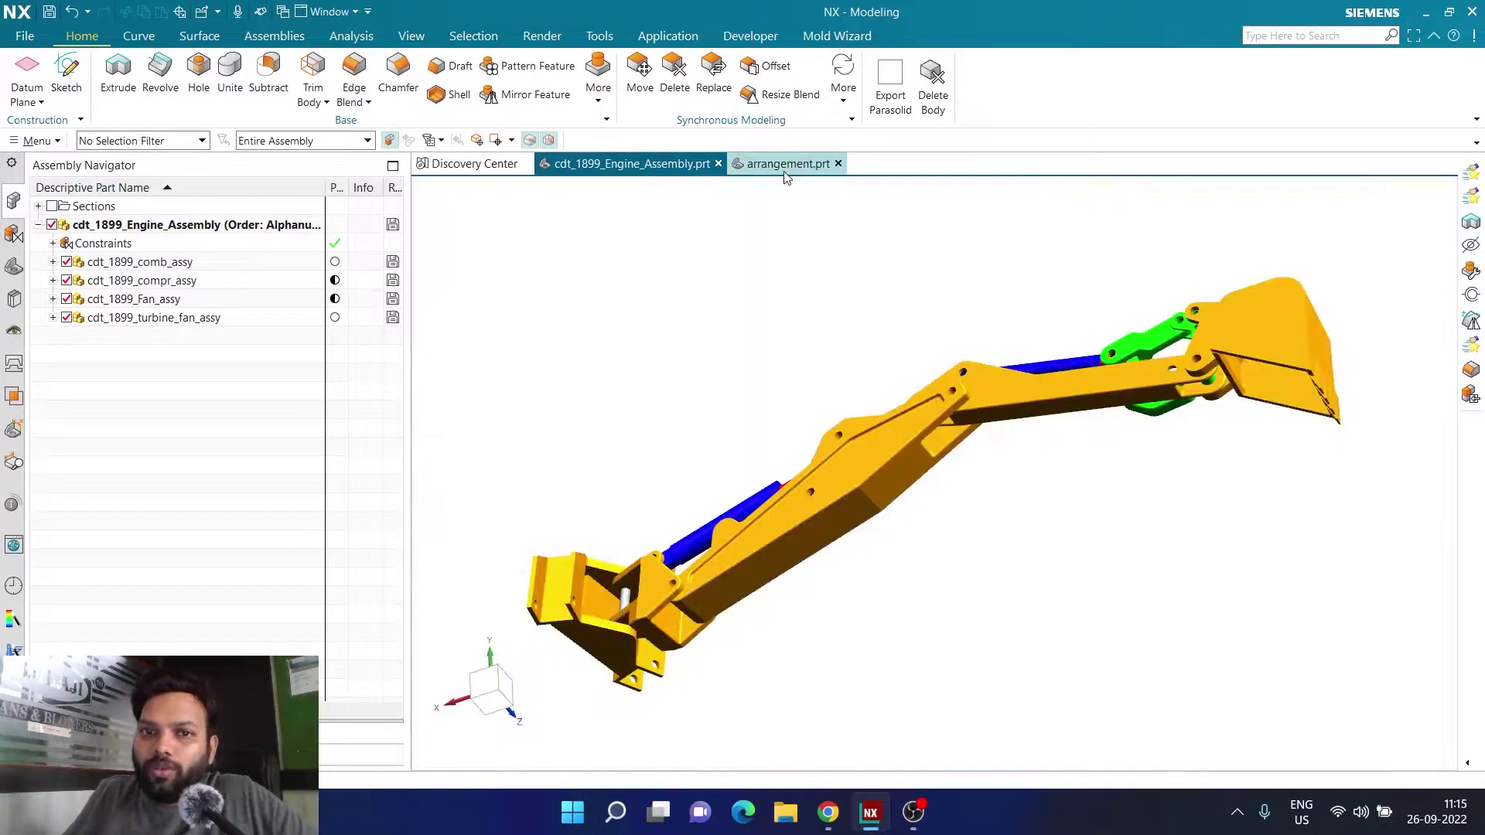
left_click(601, 166)
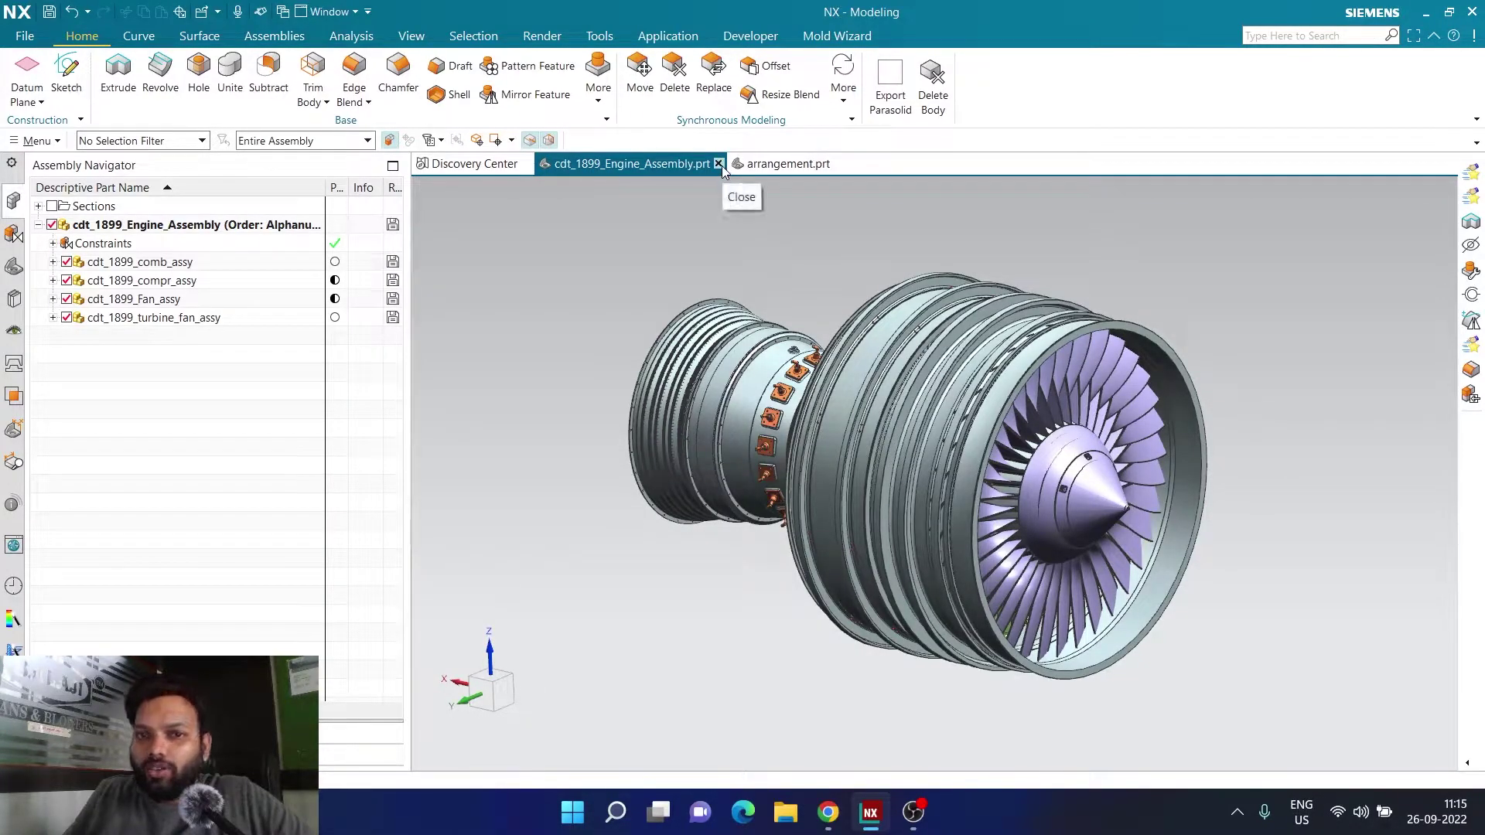
left_click(785, 164)
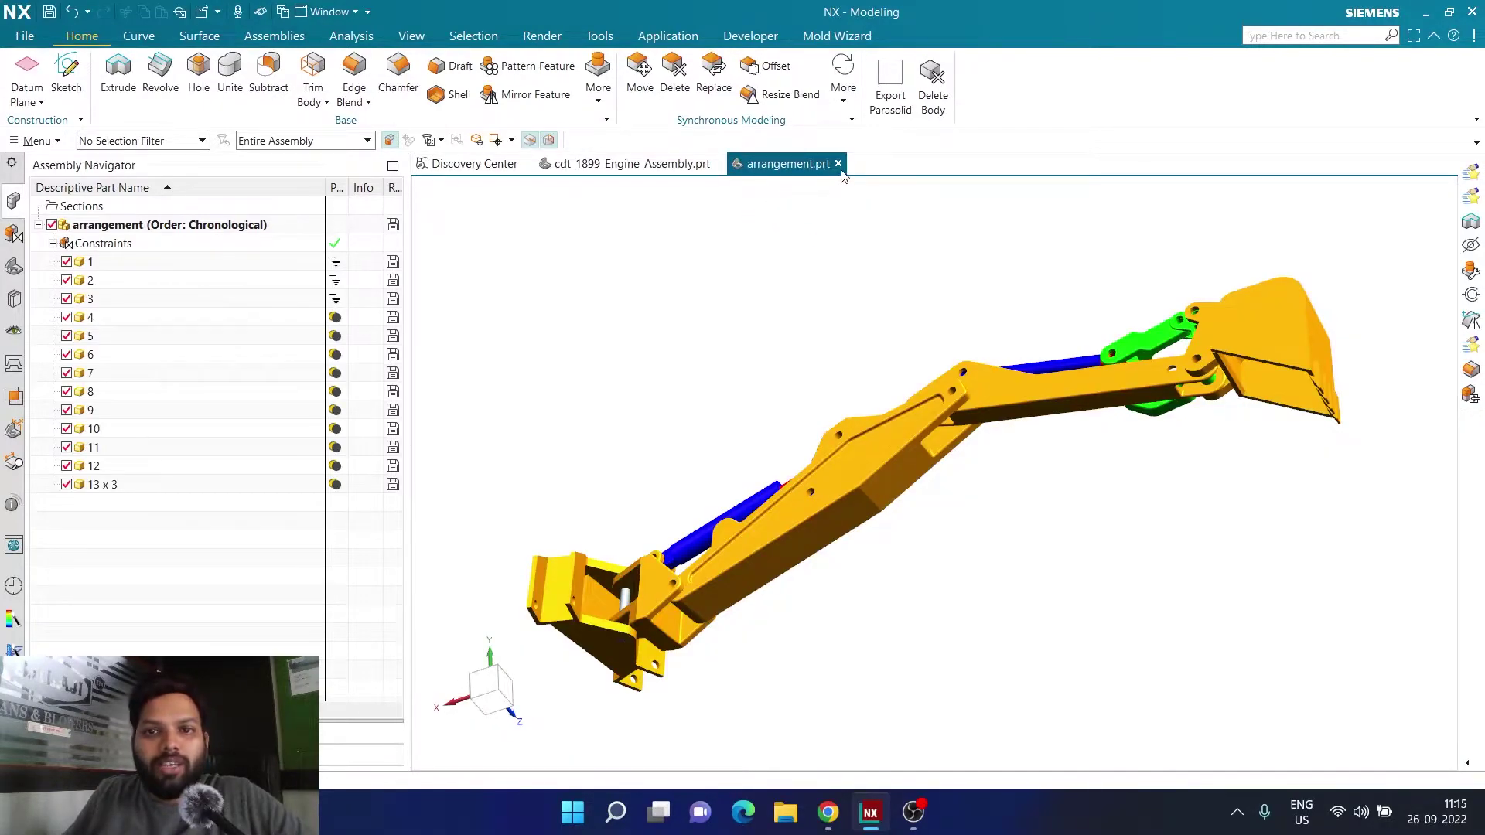
left_click(838, 164)
left_click(756, 422)
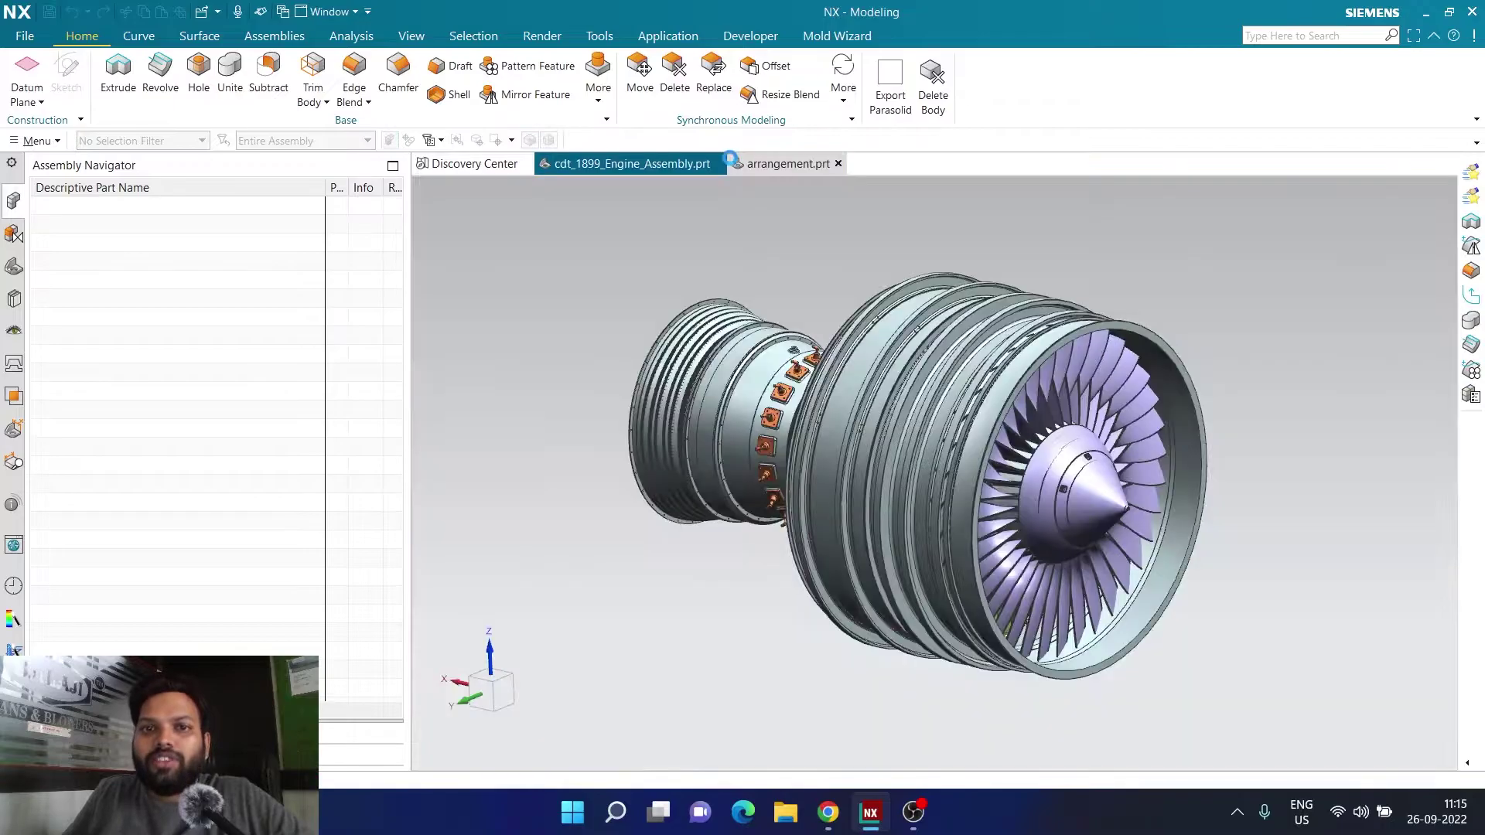
left_click(719, 164)
left_click(743, 427)
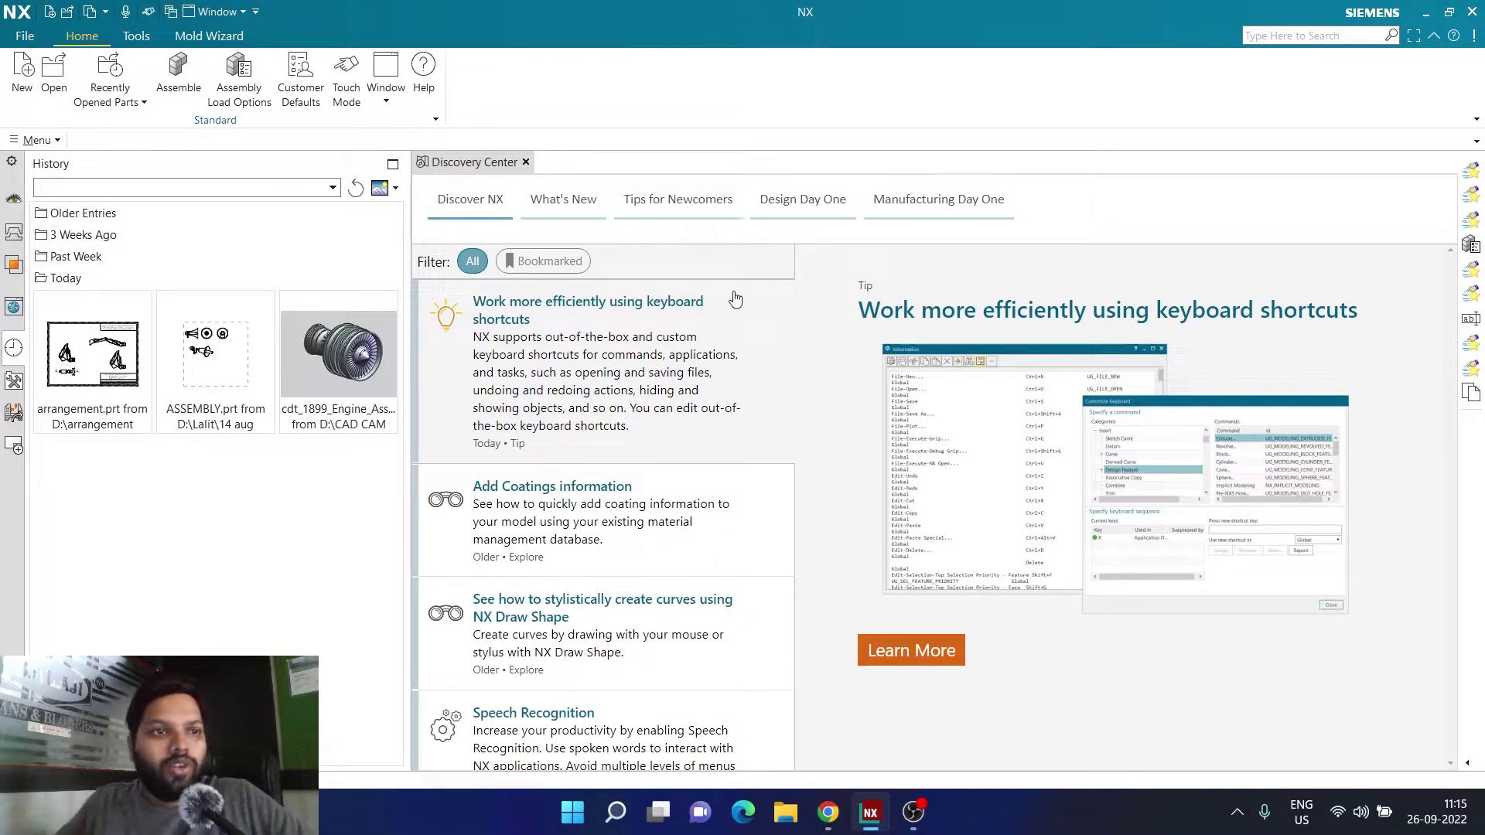
Step: Start a Create Clone Assembly operation and add the arrangement assembly from the D:\arrangement folder to it
left_click(38, 140)
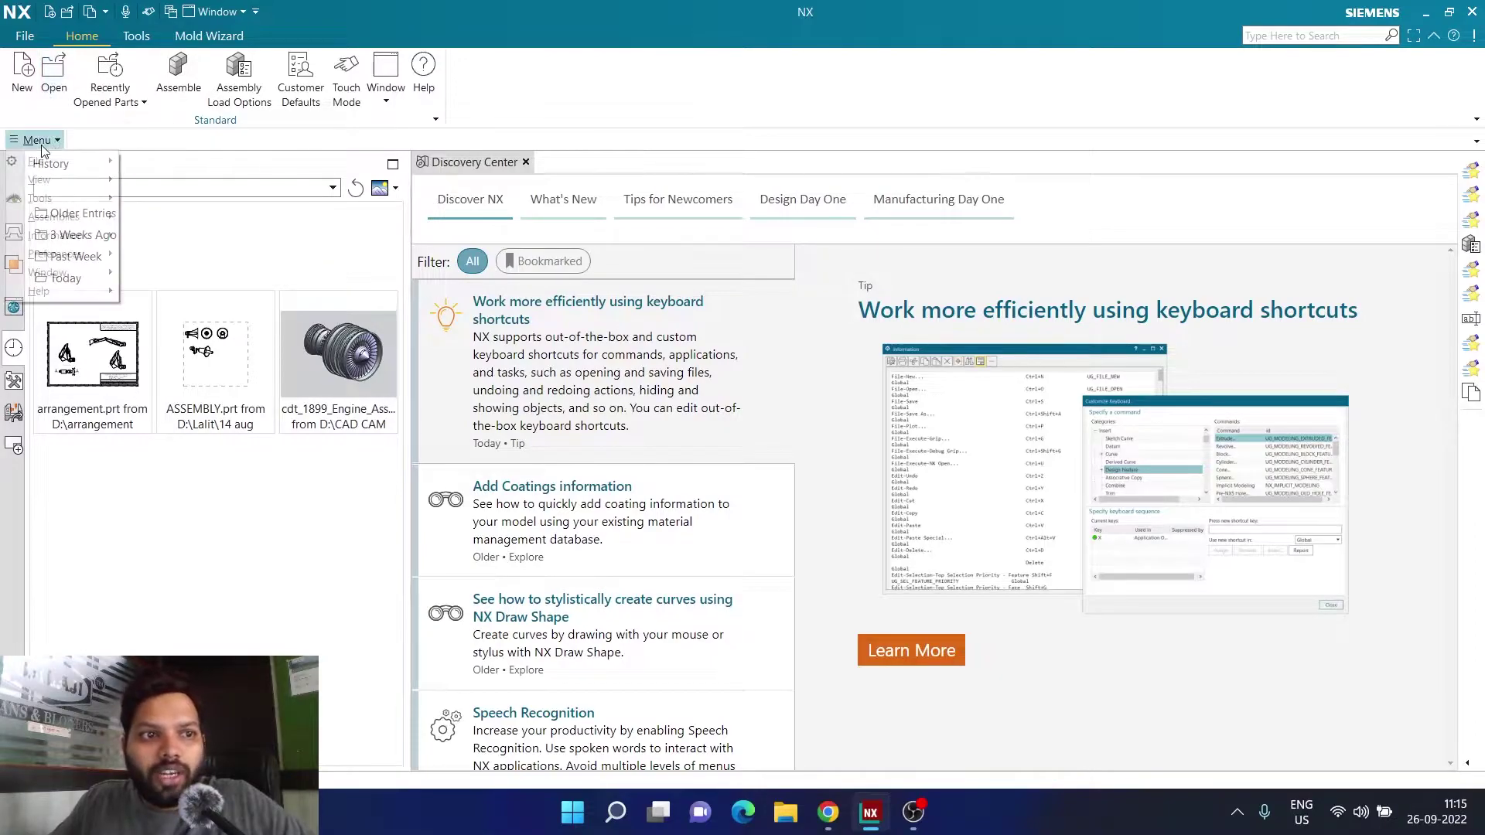
mouse_move(49, 162)
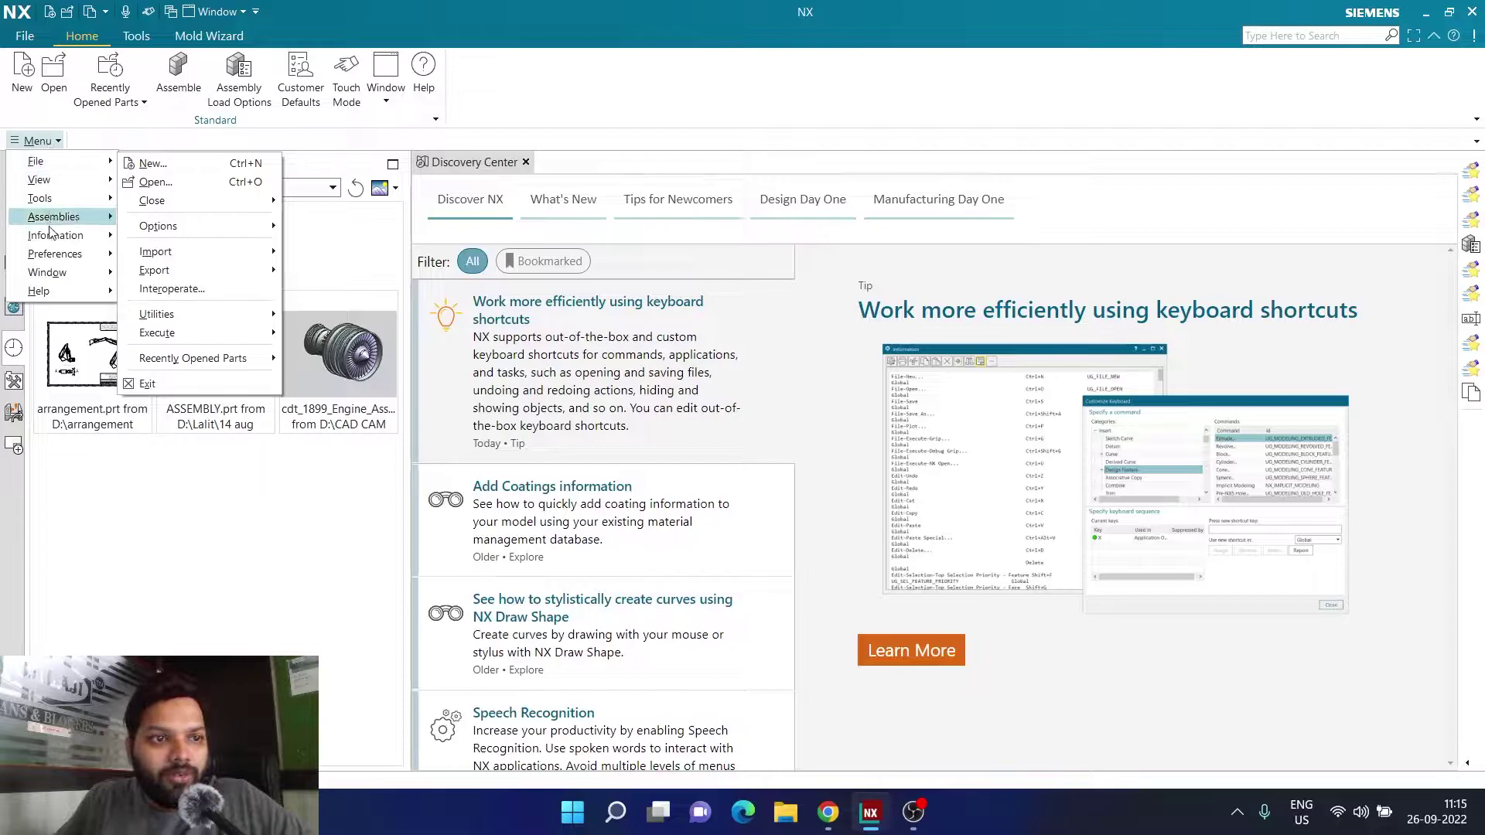
mouse_move(55, 220)
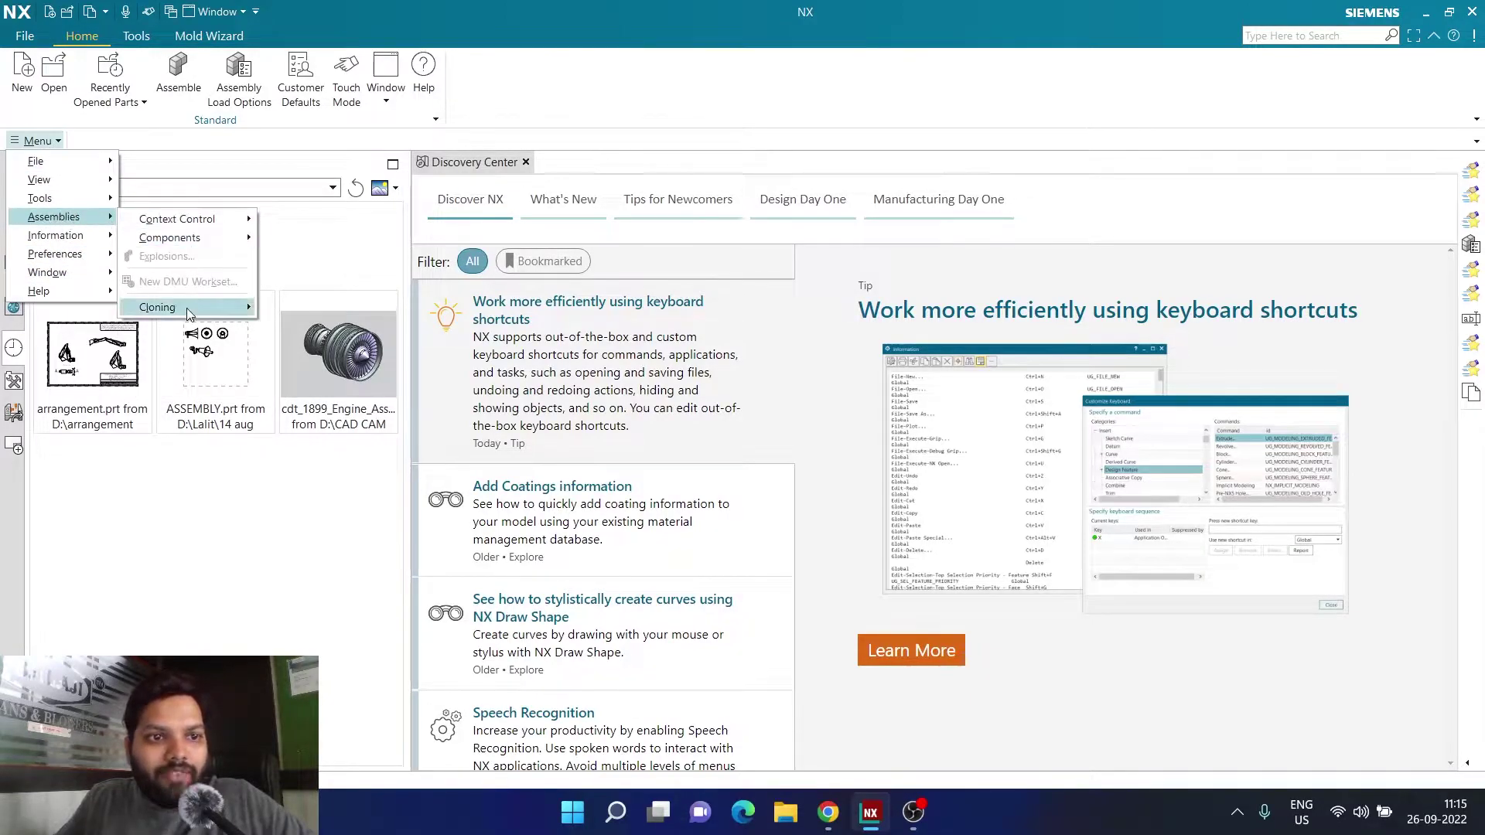
mouse_move(188, 308)
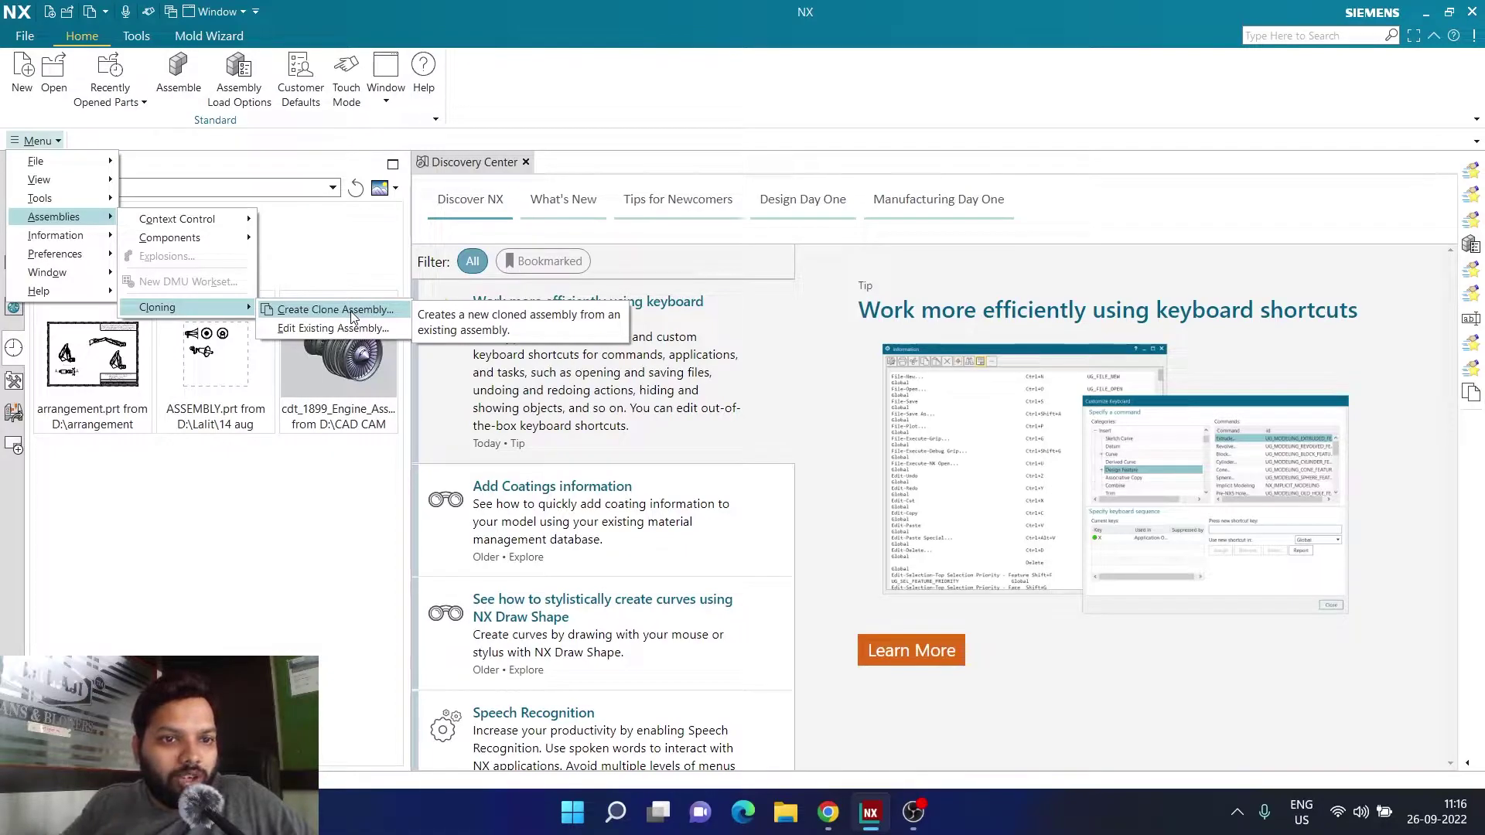
left_click(350, 311)
left_click_drag(454, 252, 659, 212)
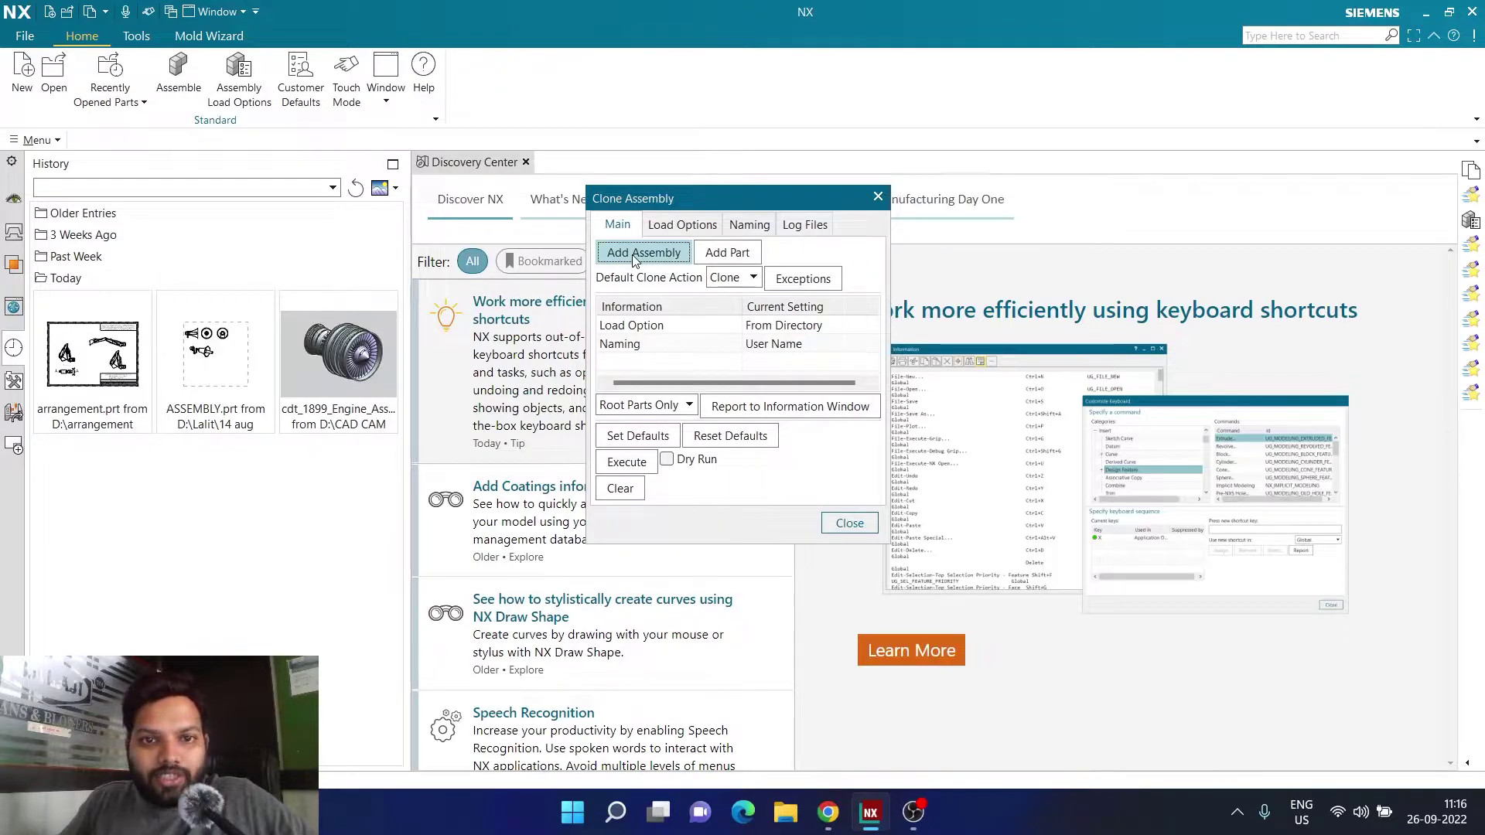
left_click(632, 260)
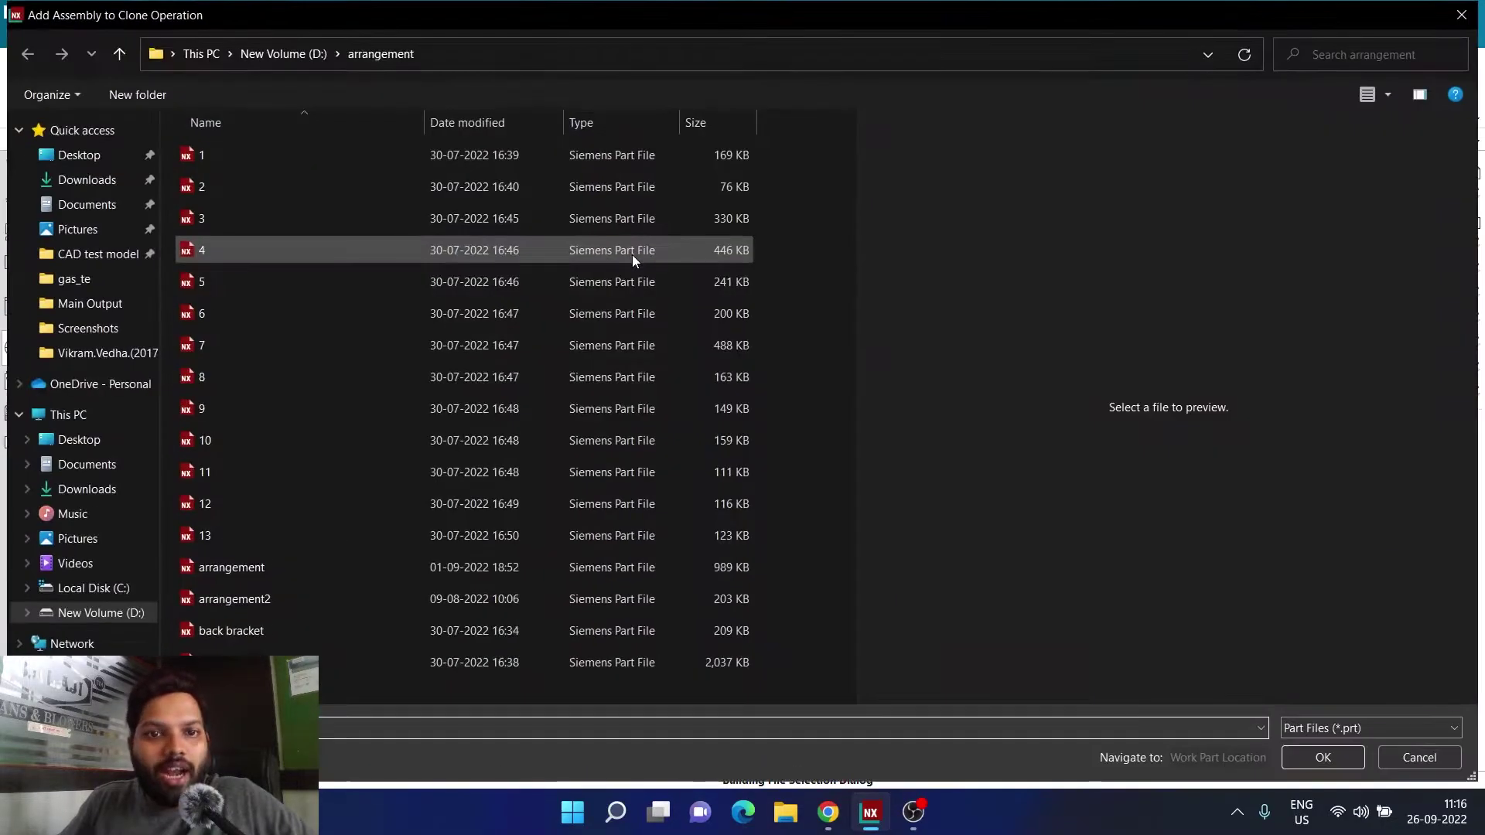
left_click(297, 568)
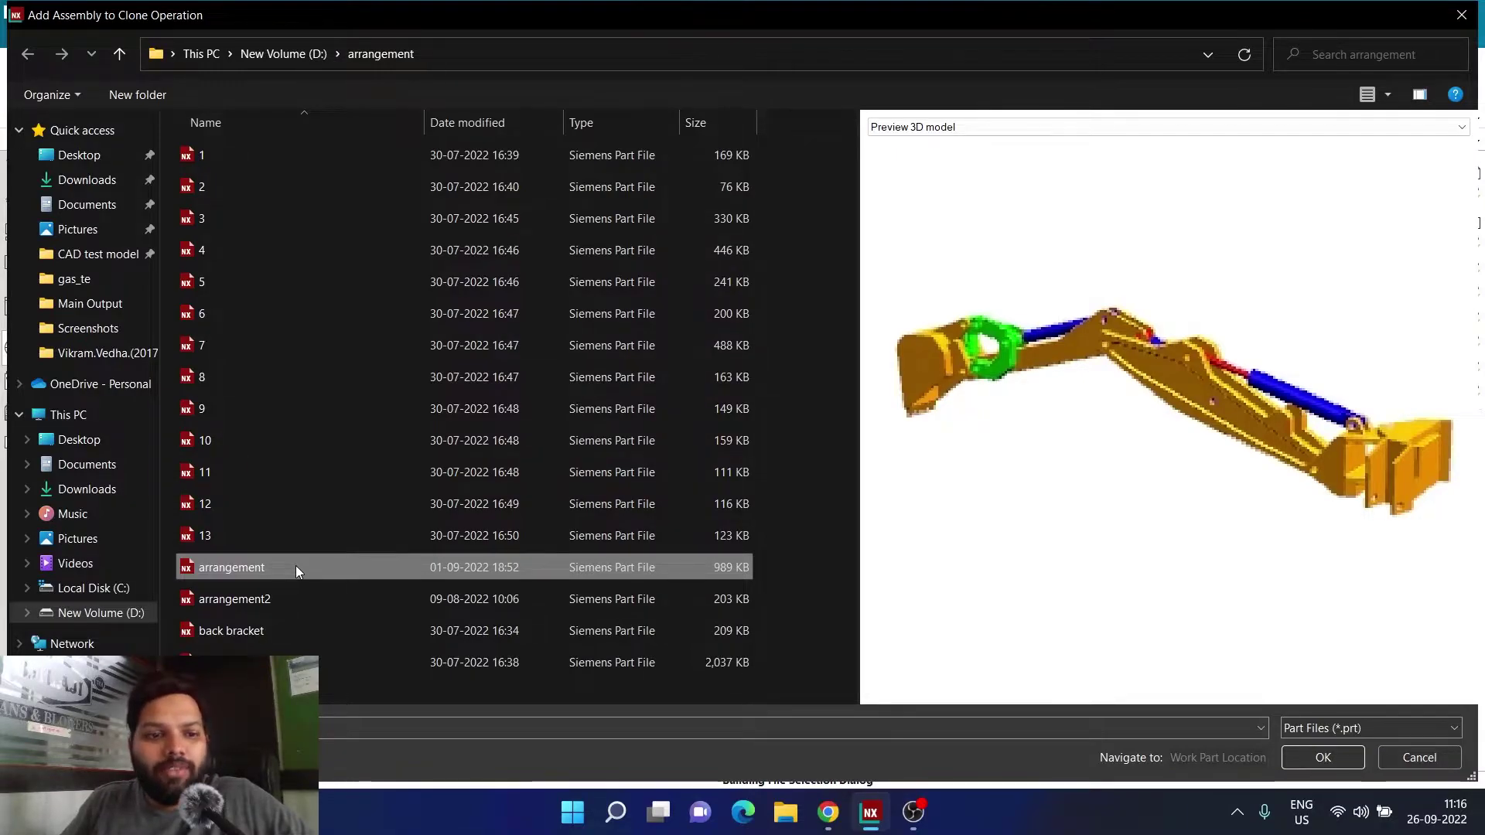
left_click(1346, 763)
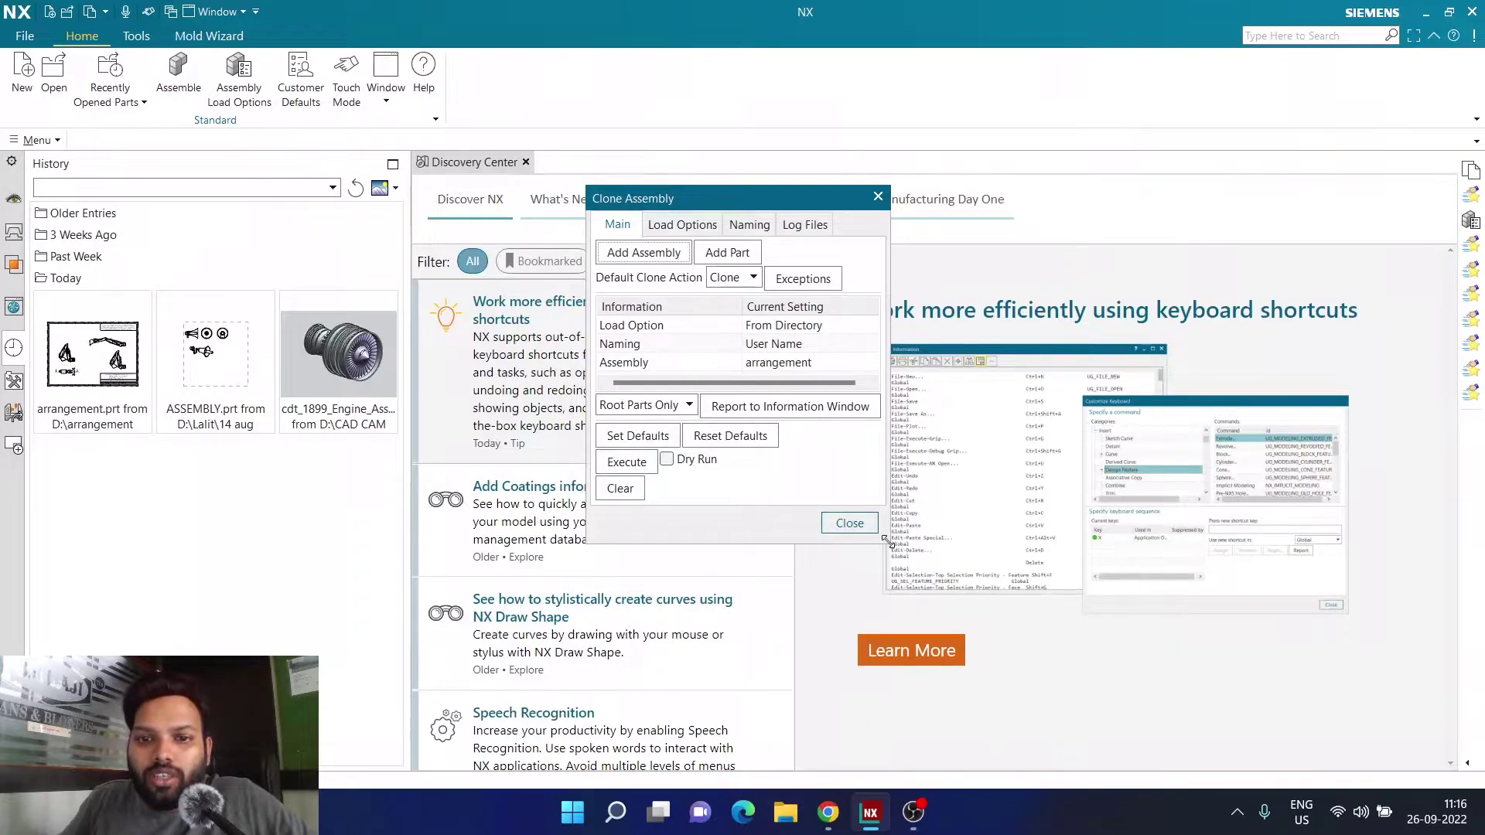
left_click(744, 374)
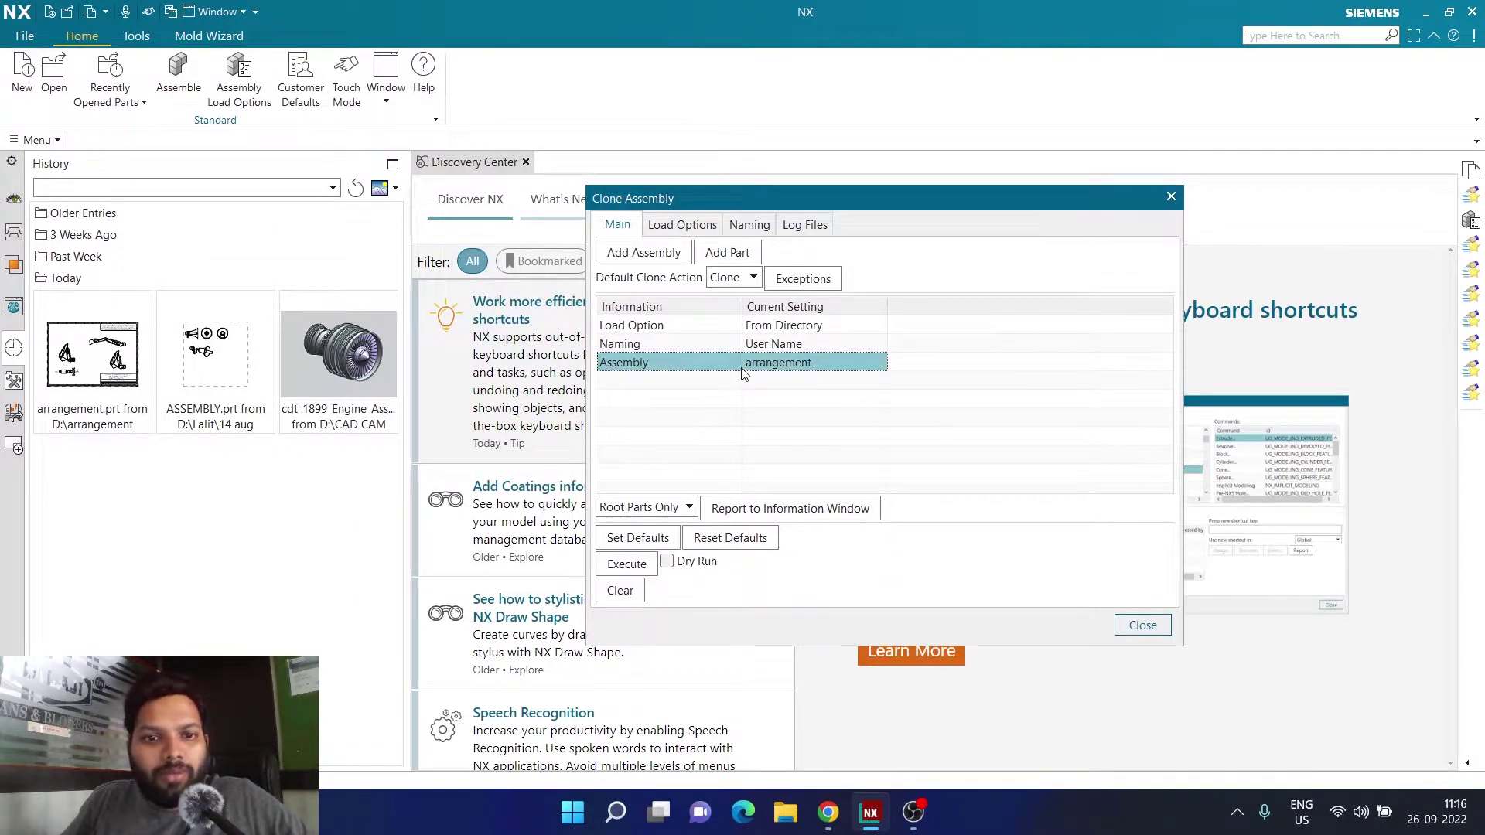
left_click(709, 250)
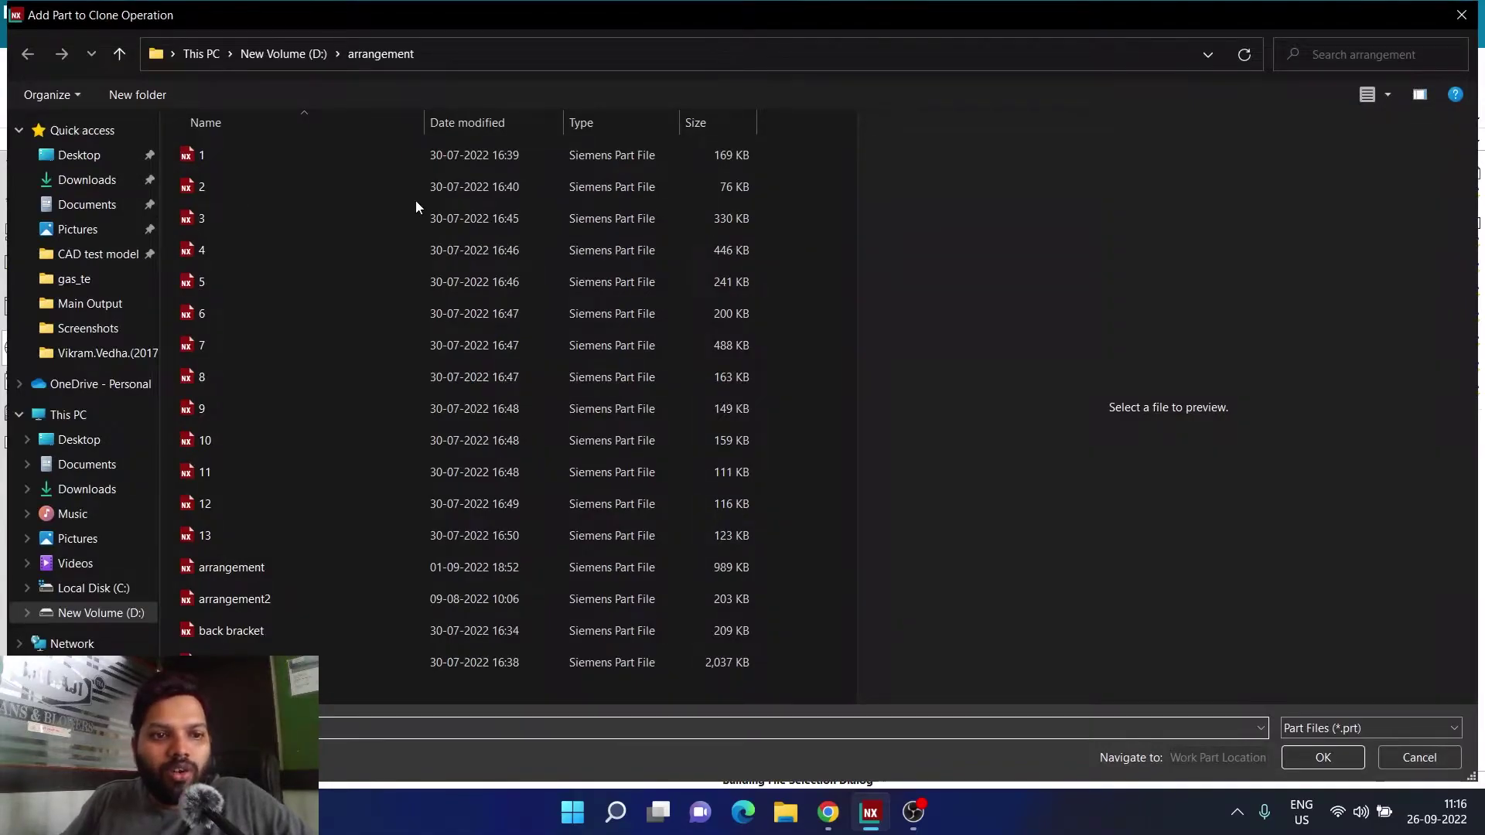
left_click(331, 161)
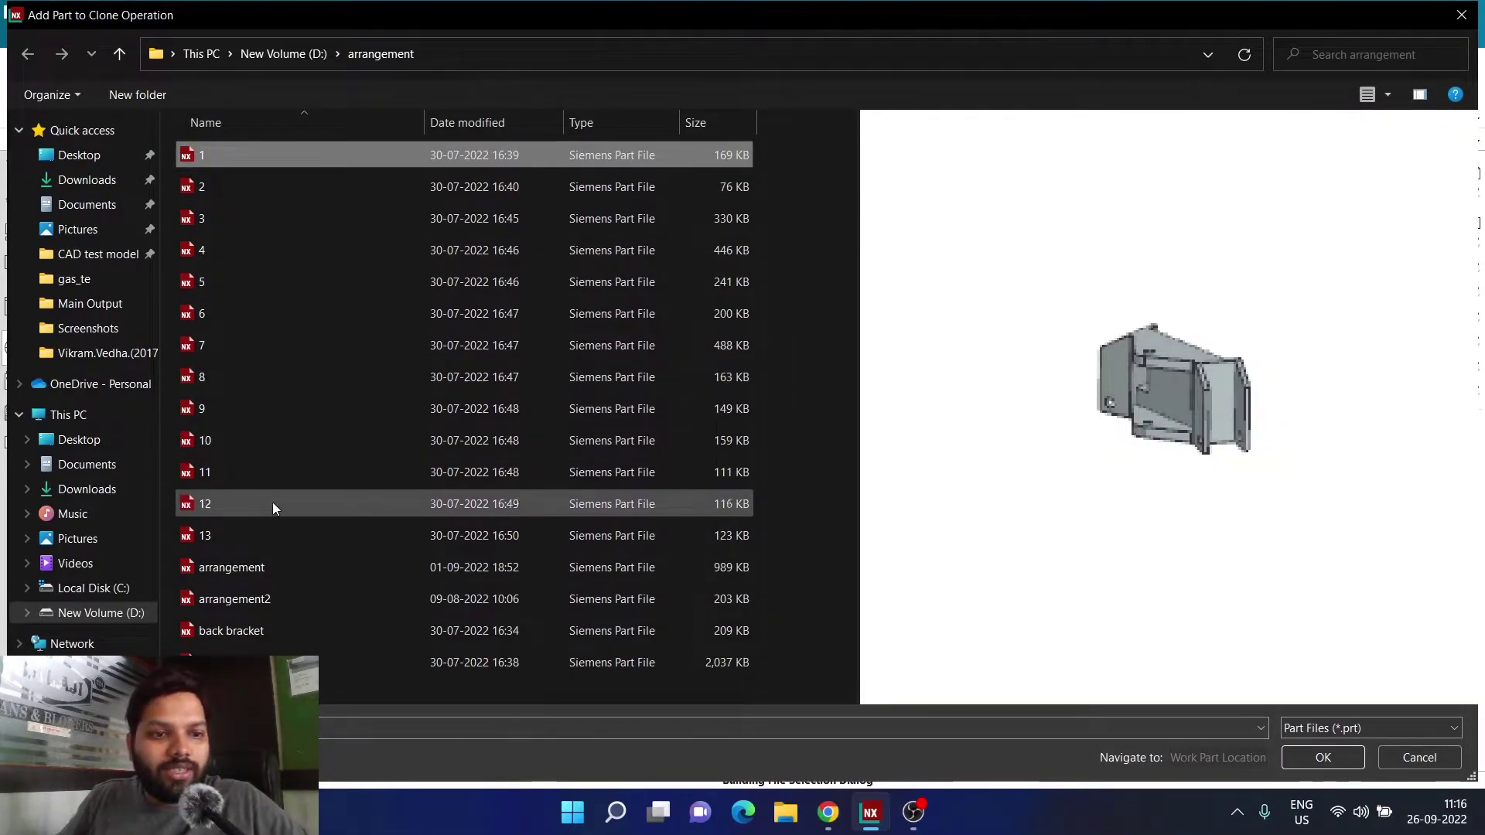
left_click(266, 532)
left_click(263, 153)
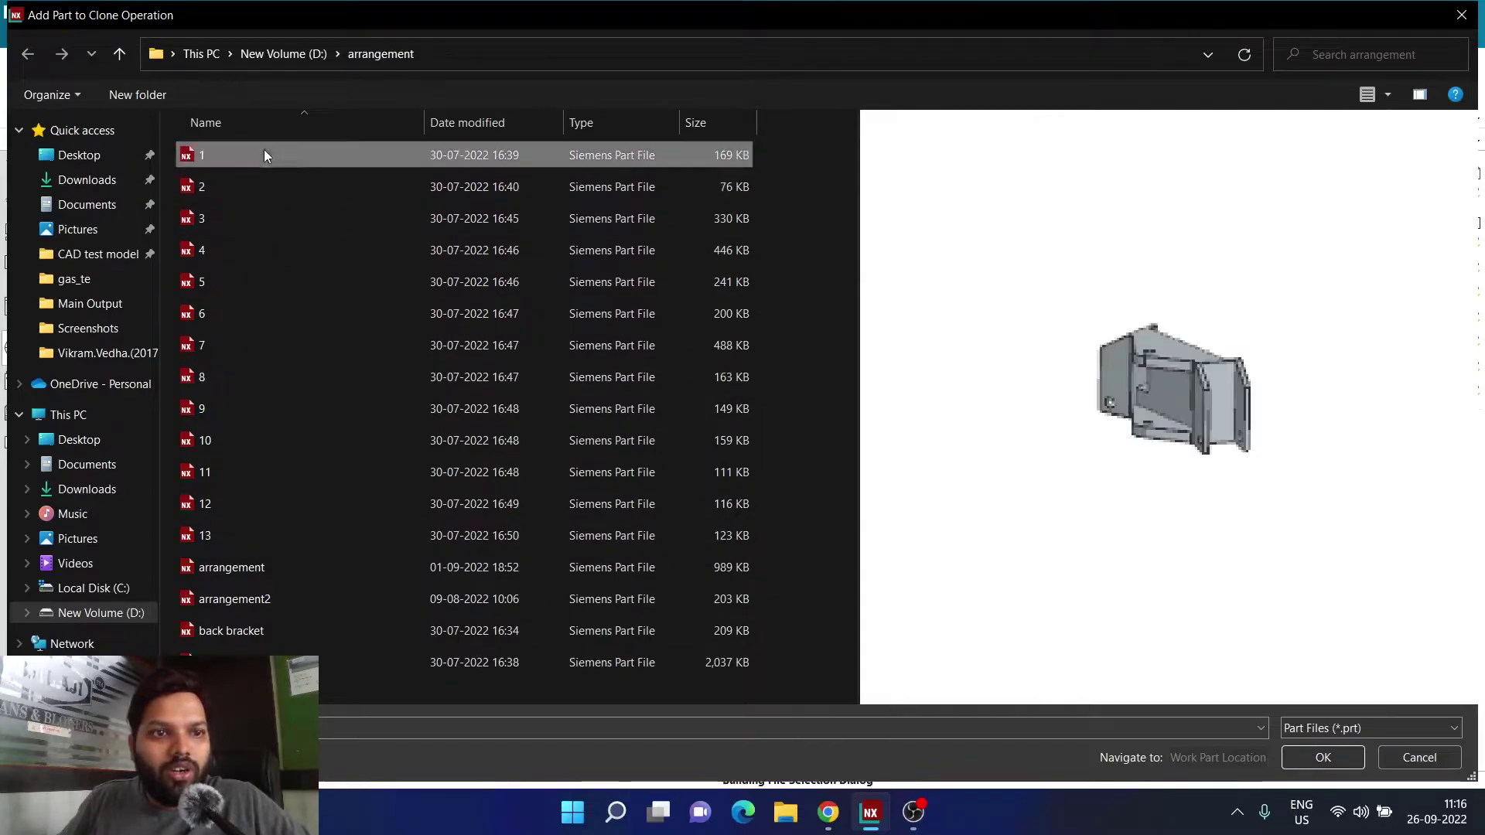
left_click(230, 539)
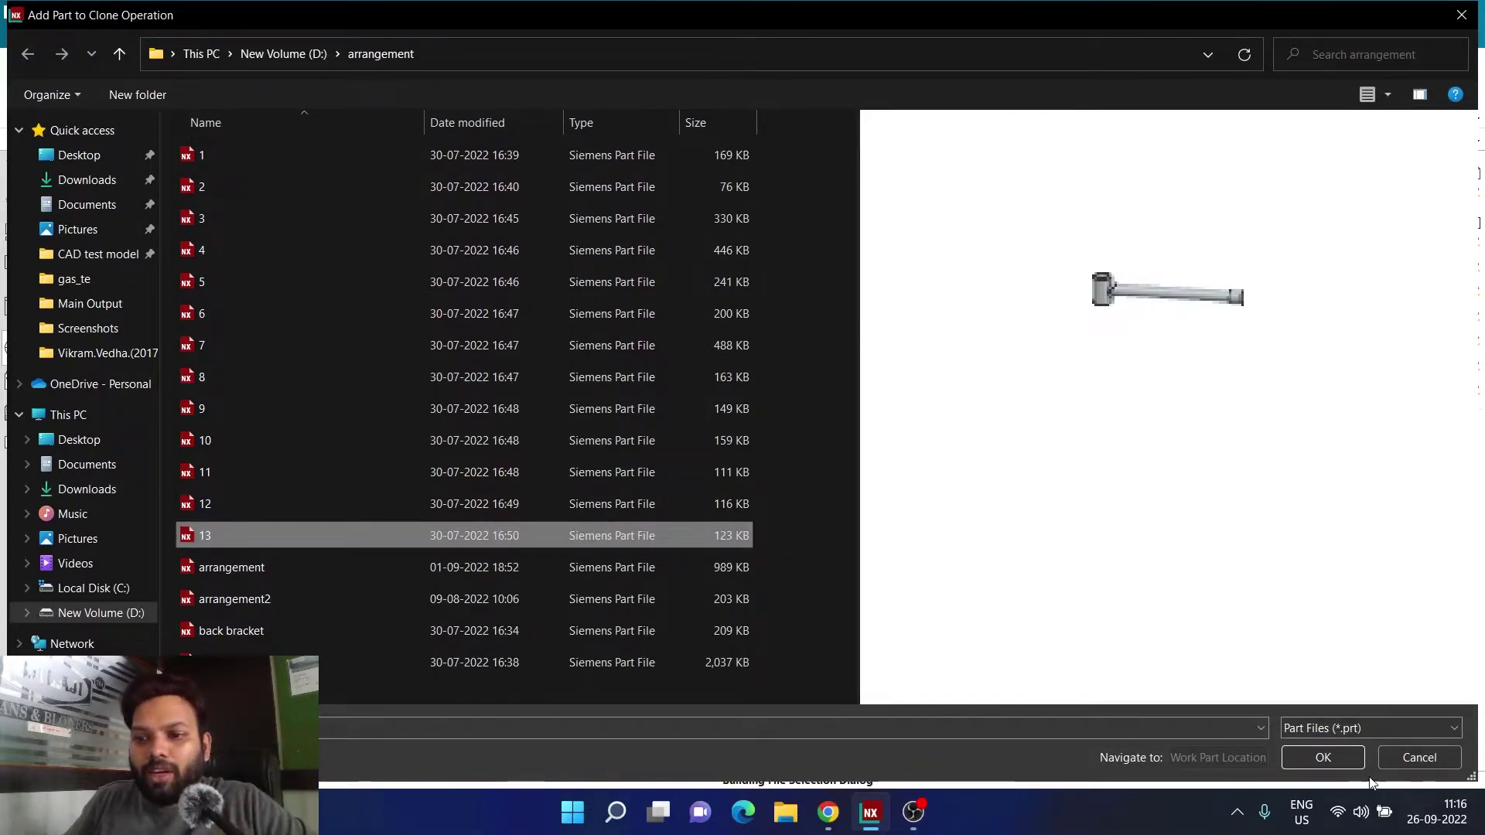
left_click(1419, 758)
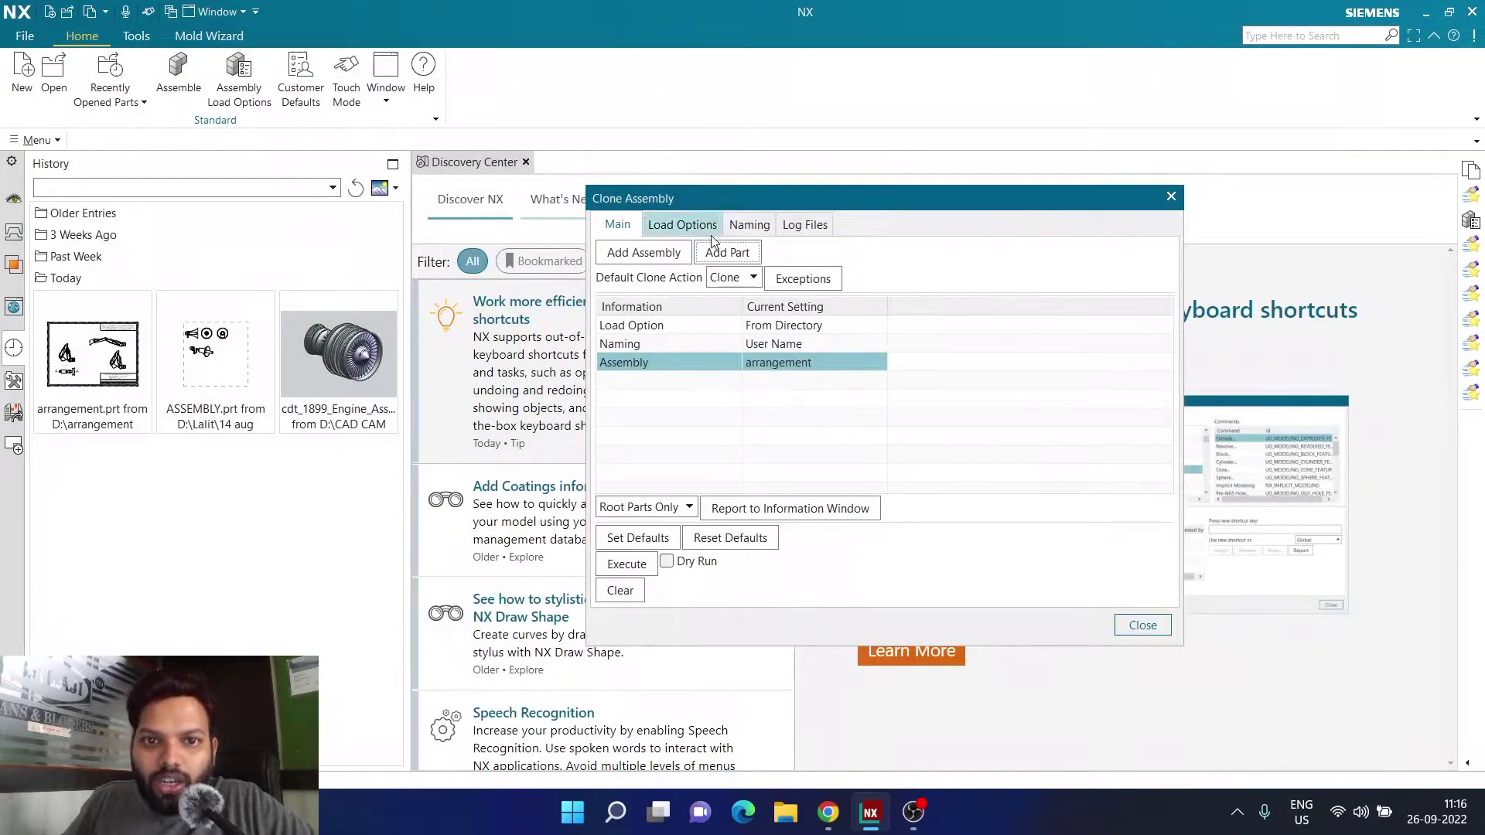
Step: Set the clone operation's load method to As Saved
left_click(684, 232)
left_click(652, 276)
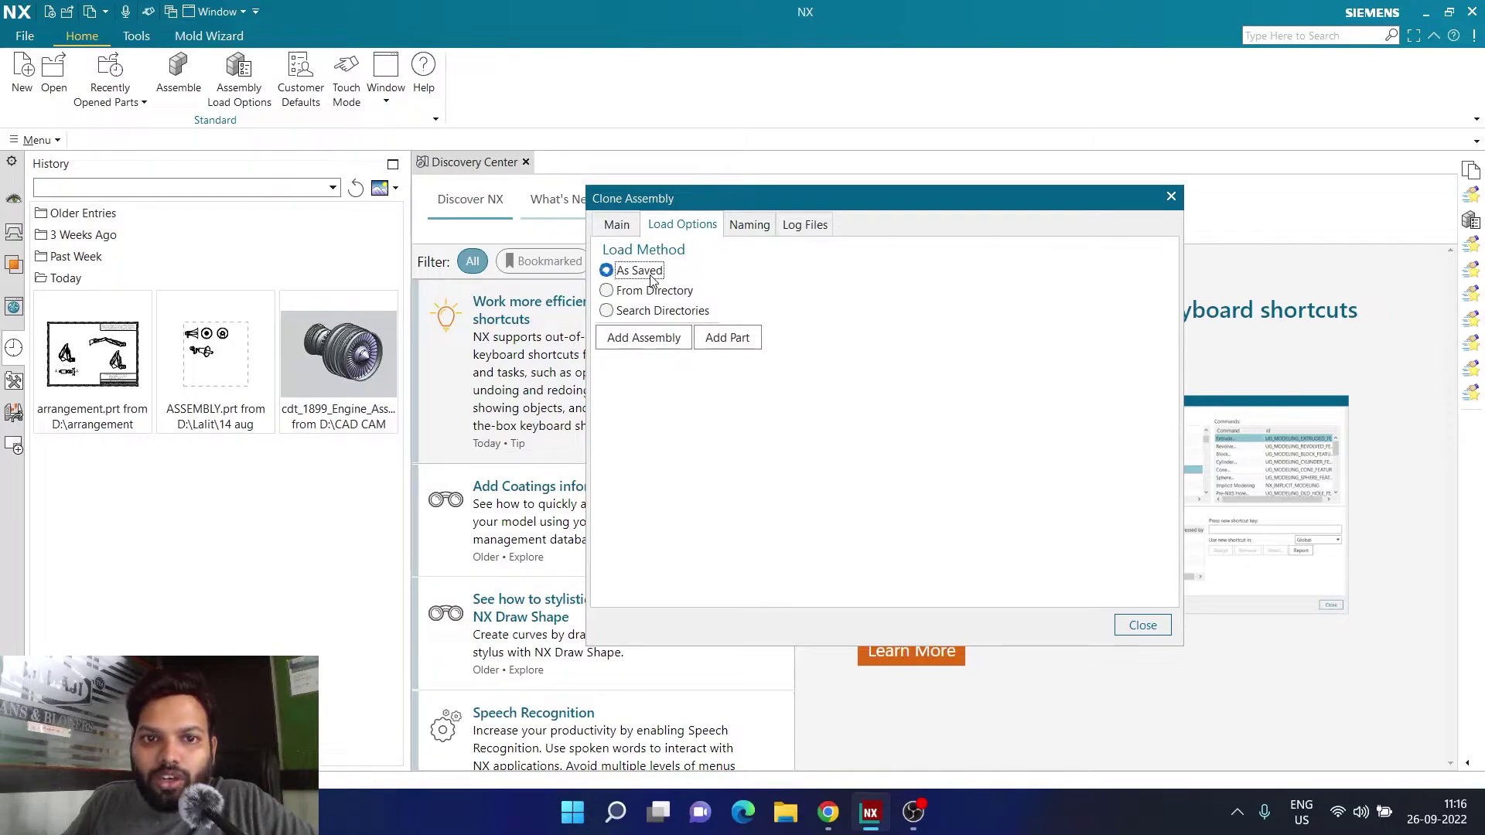
left_click(617, 225)
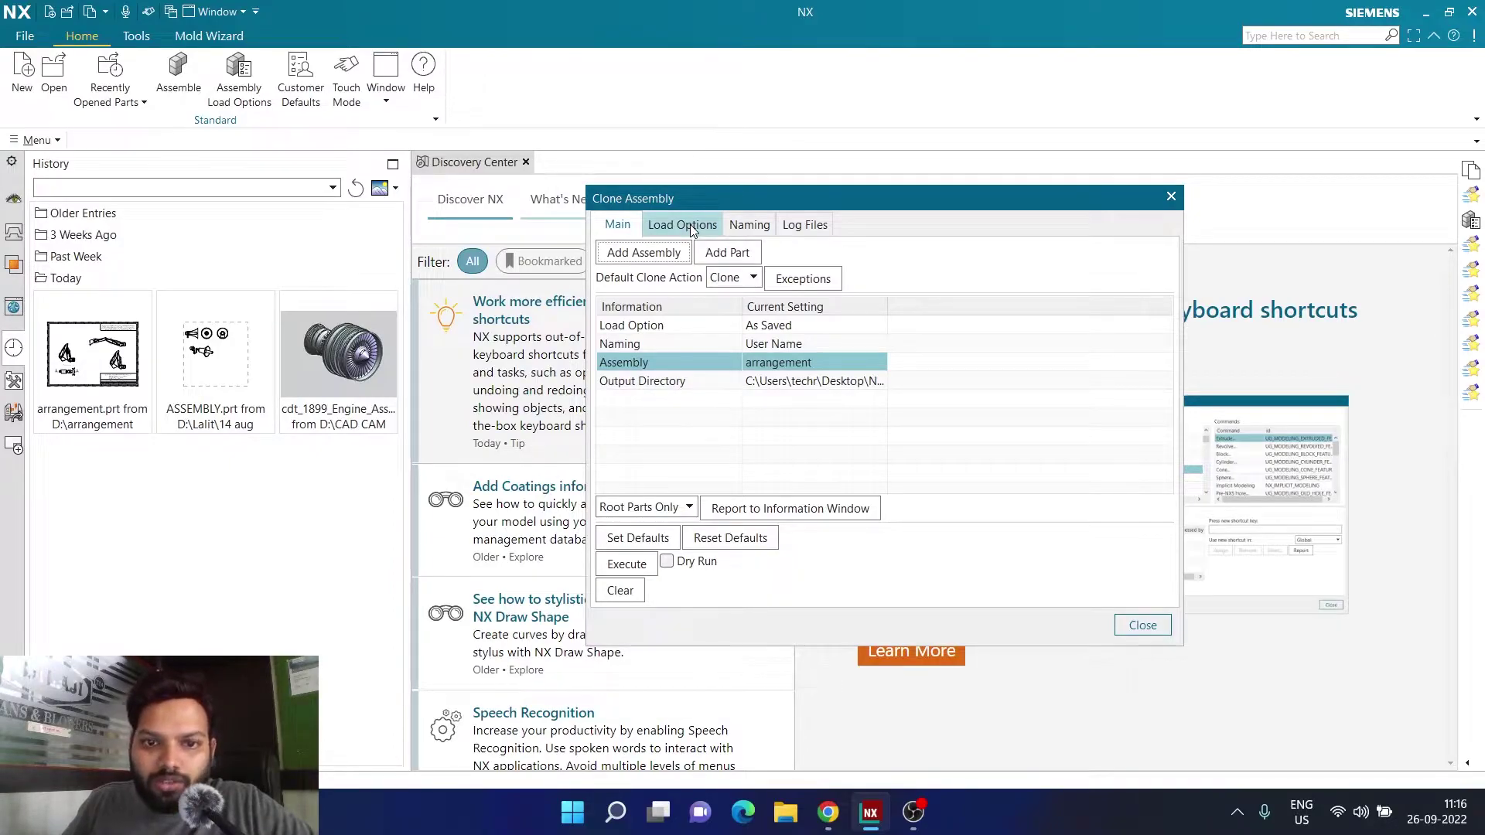
Step: Define a clone naming rule that adds the prefix 123 to the part names
left_click(690, 225)
left_click(749, 225)
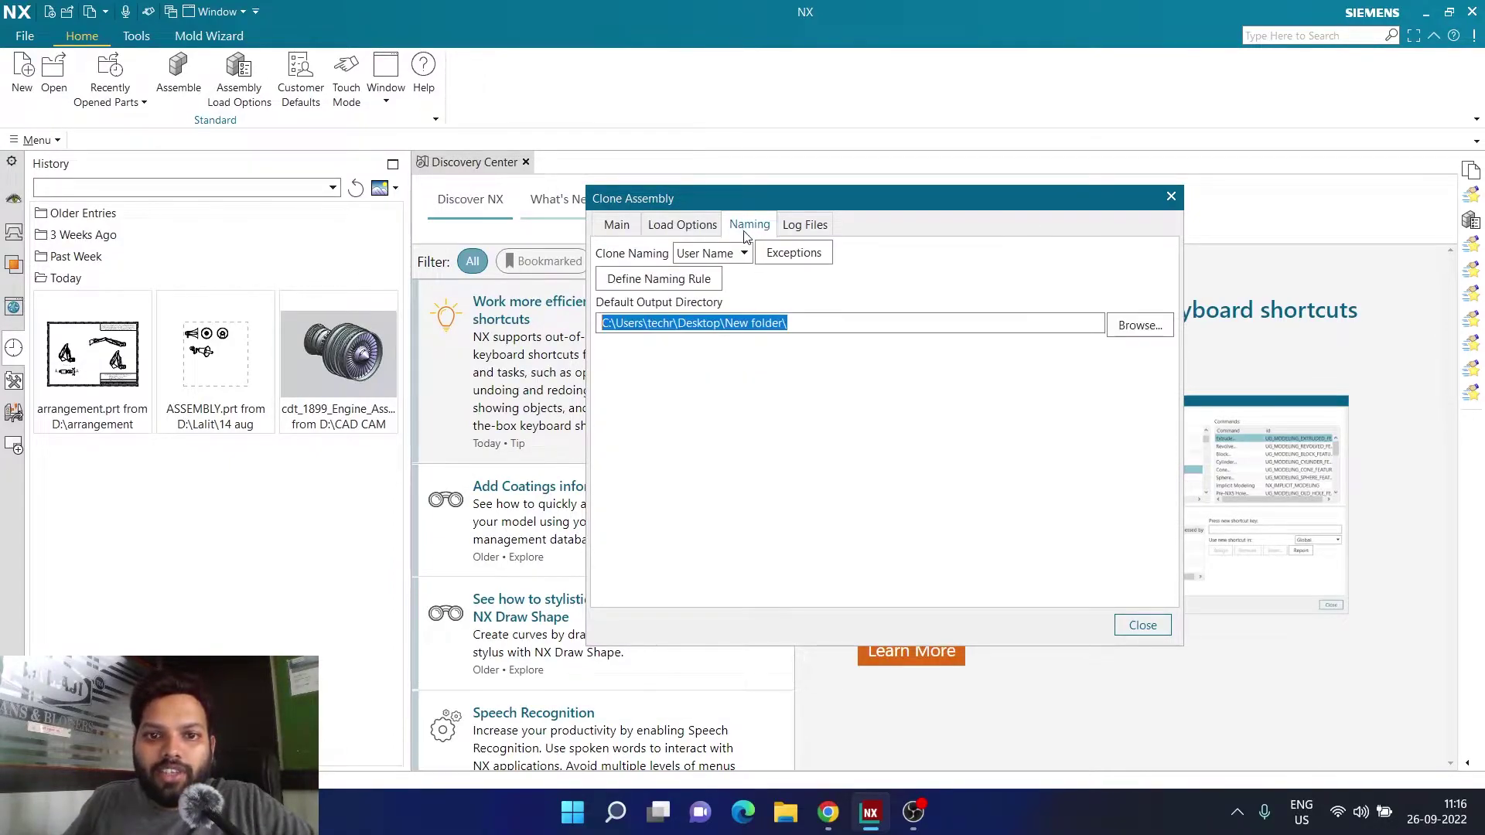
left_click(665, 286)
left_click(464, 109)
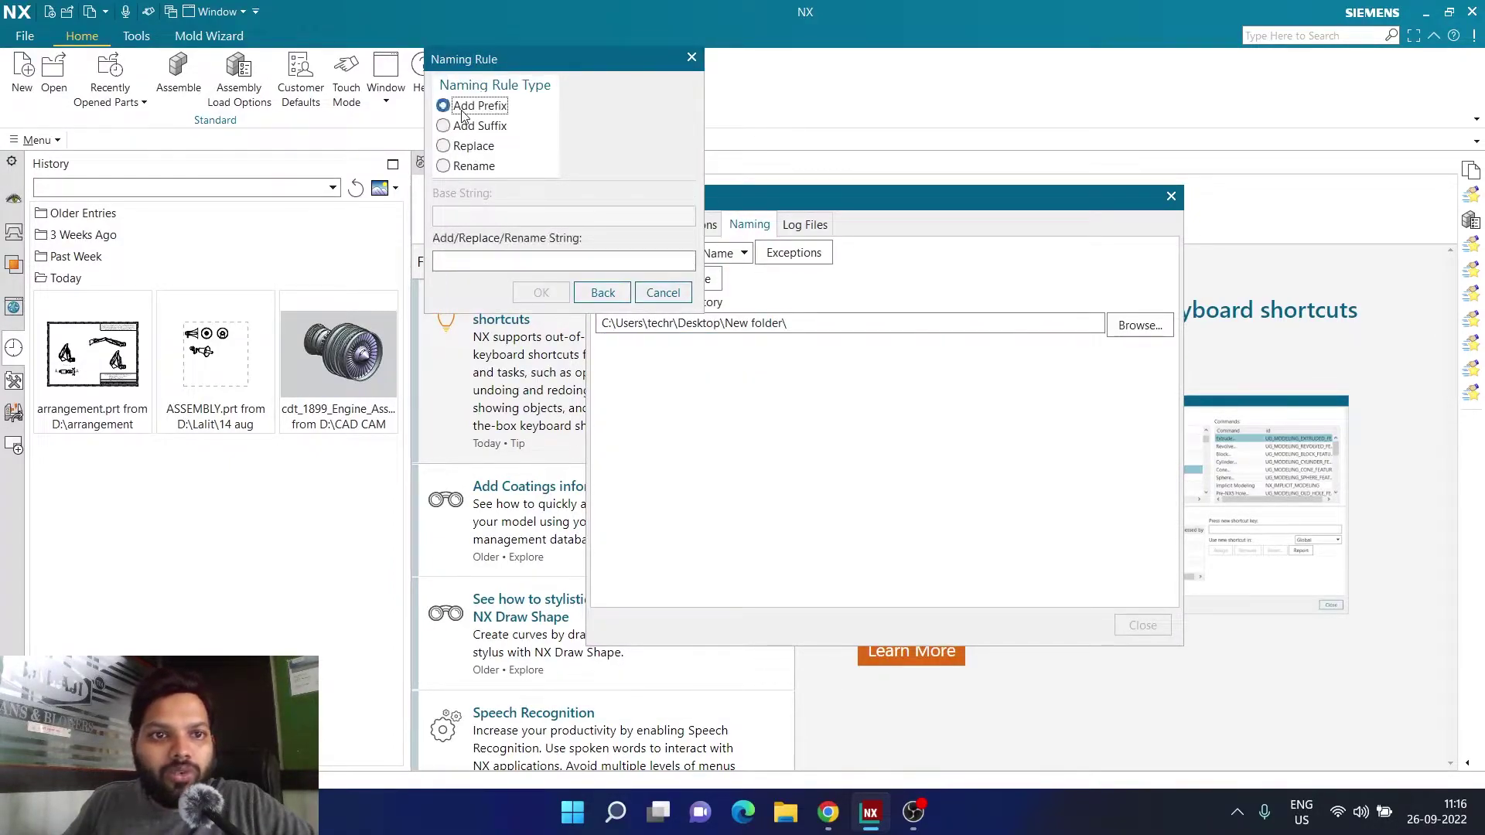
left_click(463, 256)
type("123")
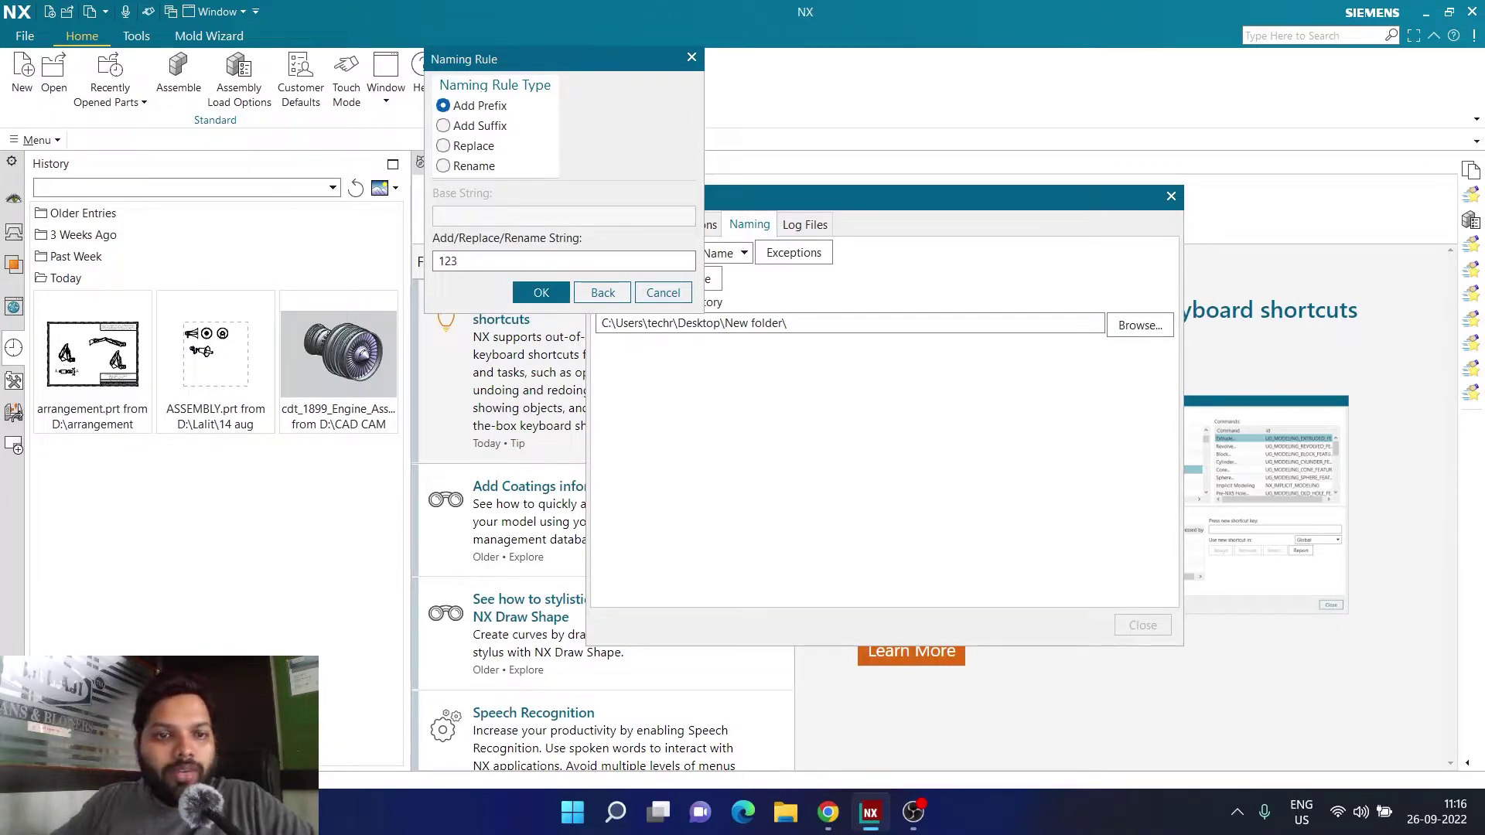
left_click(541, 292)
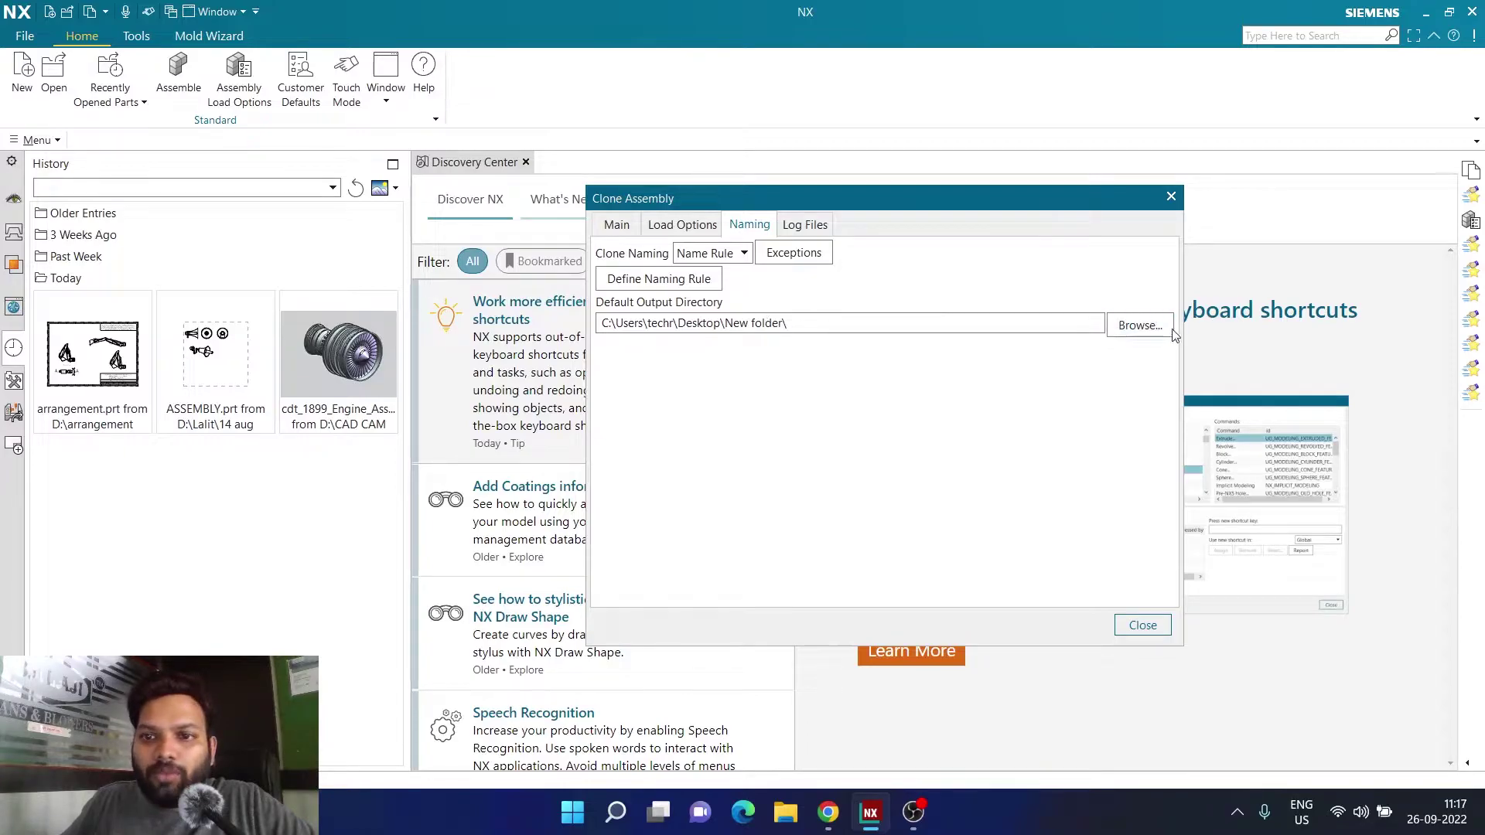
Step: Set the default output directory for the cloned parts to New folder on the Desktop
left_click(1140, 324)
left_click(68, 159)
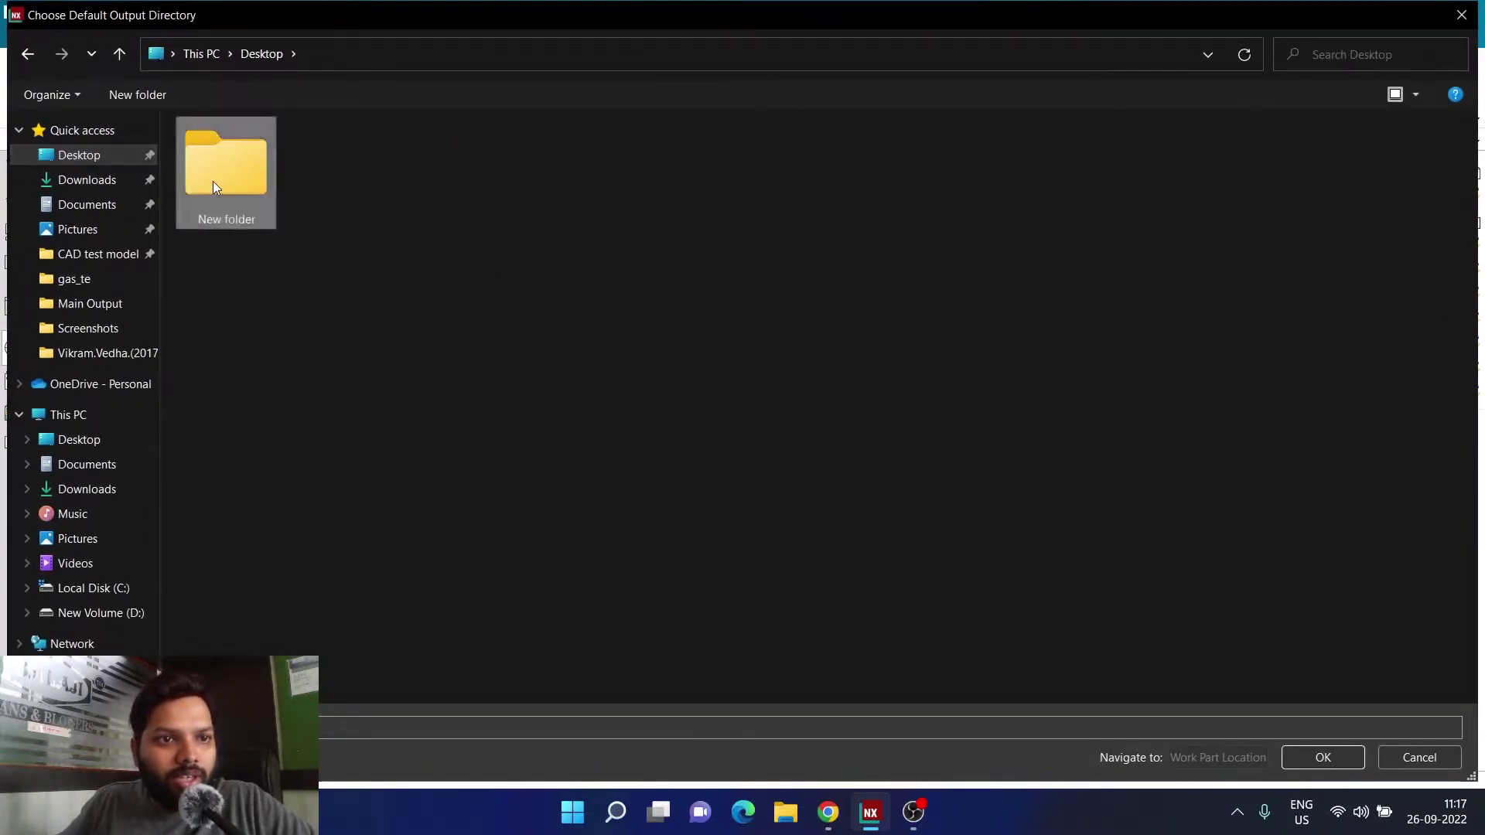
double_click(213, 181)
left_click(1289, 759)
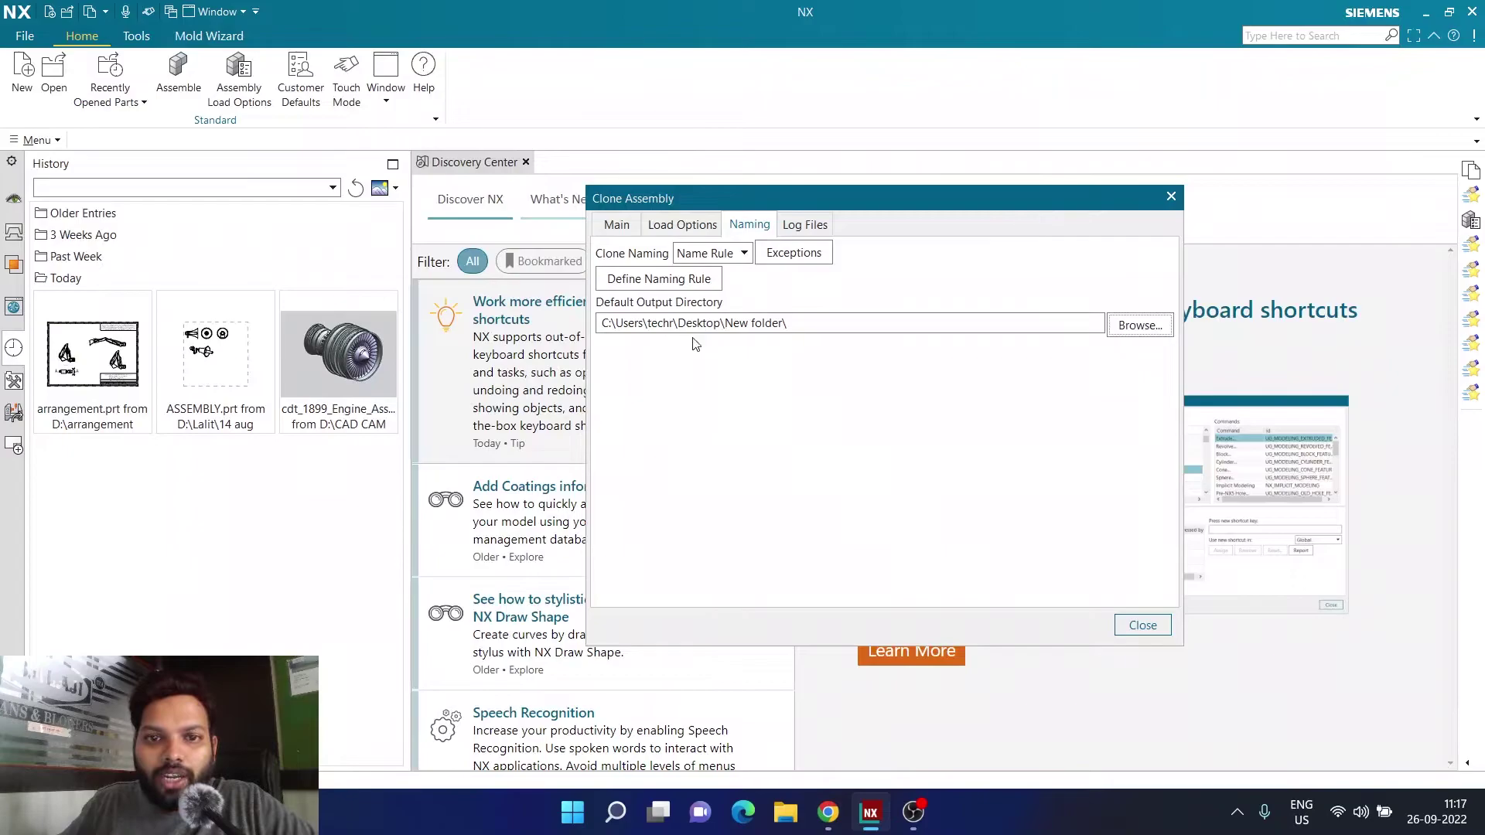
Step: Execute the clone operation as a Dry Run and check the resulting clone names in the cloning log
left_click(682, 225)
left_click(617, 225)
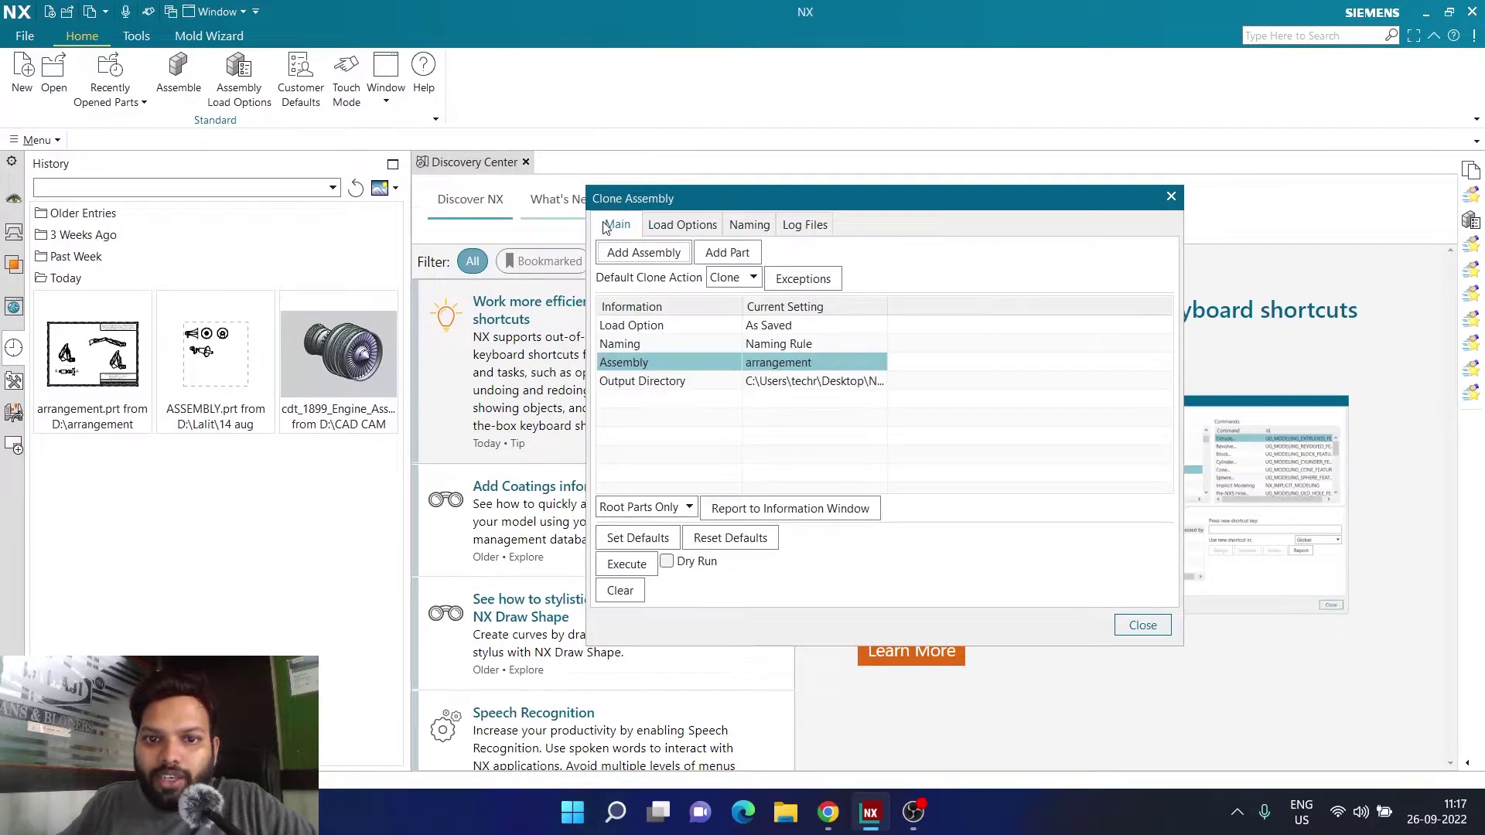
left_click(666, 563)
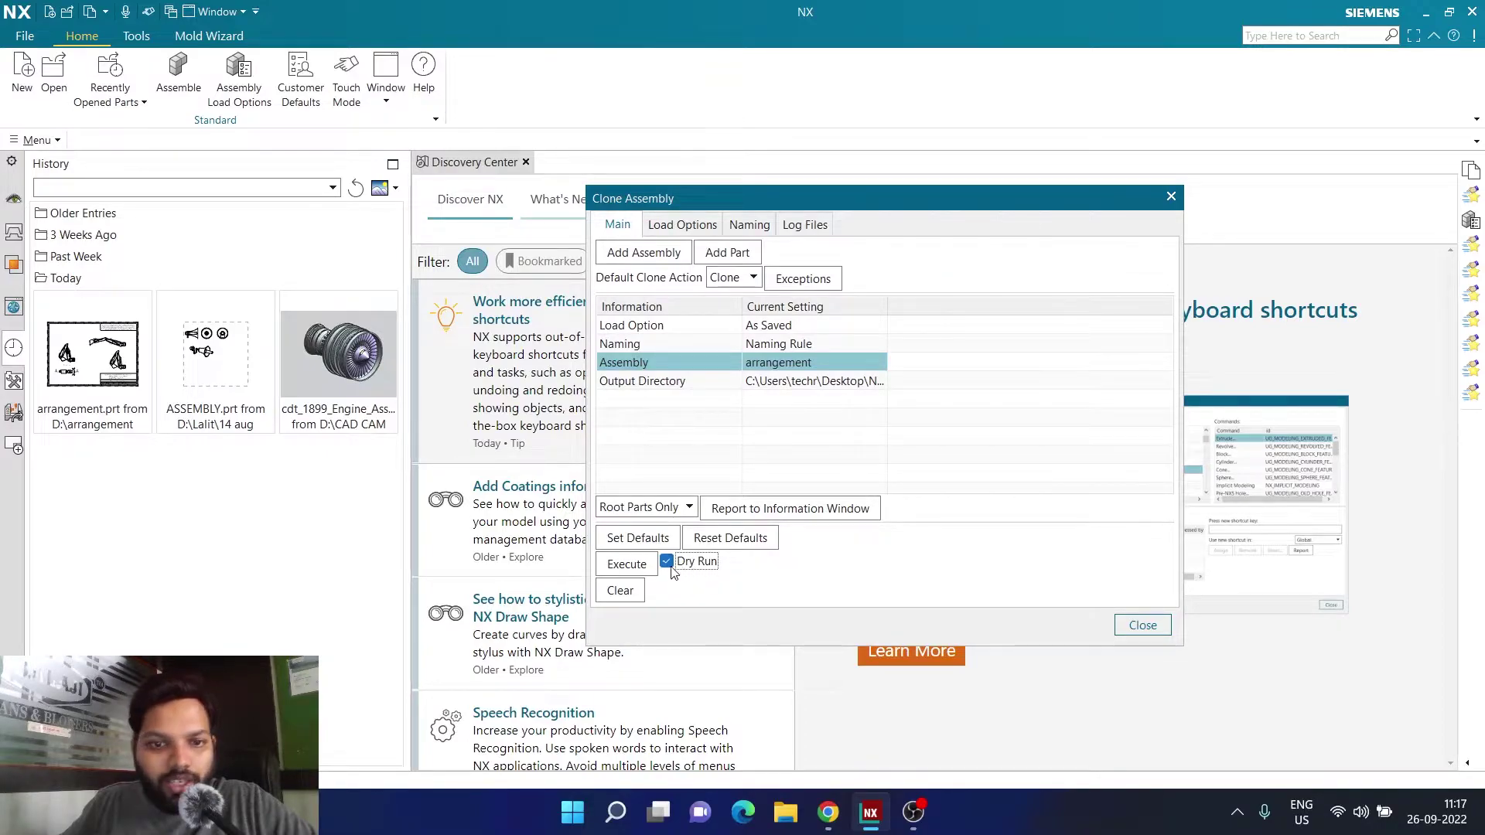
left_click(640, 564)
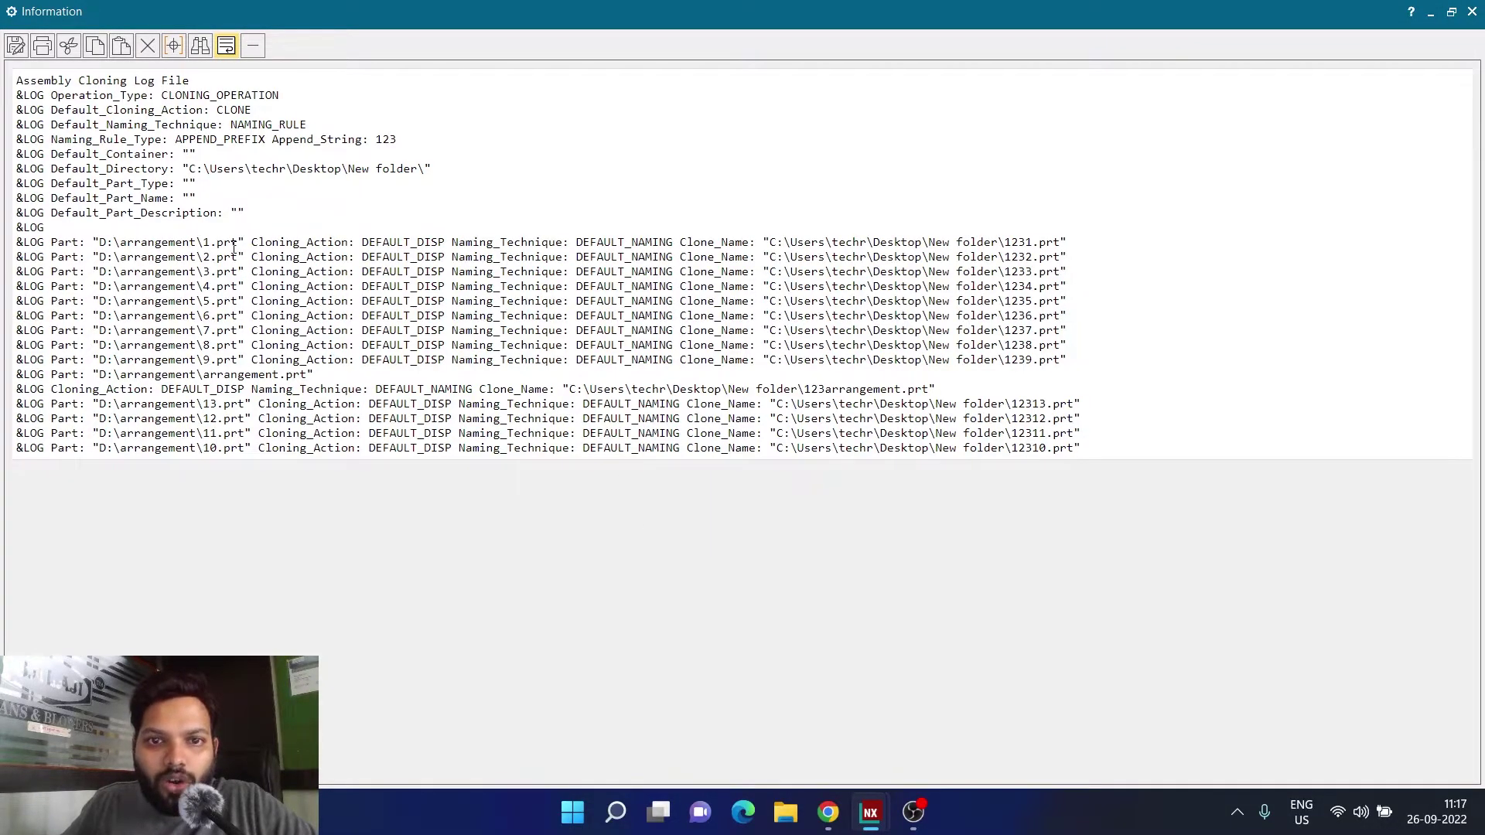
mouse_move(95, 242)
left_mouse_down()
mouse_move(1080, 242)
mouse_move(1005, 243)
left_mouse_up()
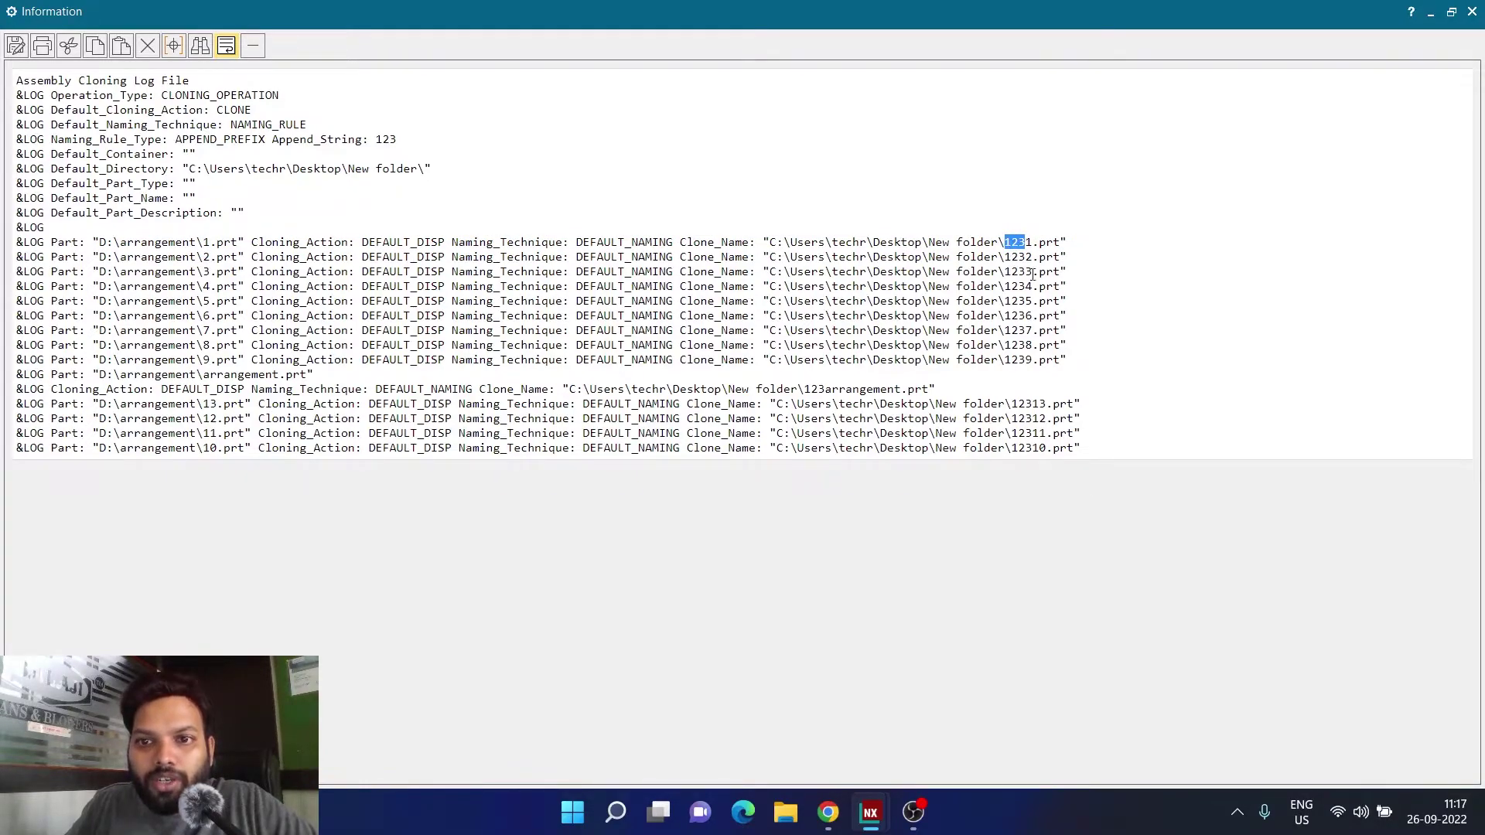
left_click(1472, 12)
Step: Change the prefix in the clone naming rule to cc360
left_click(682, 226)
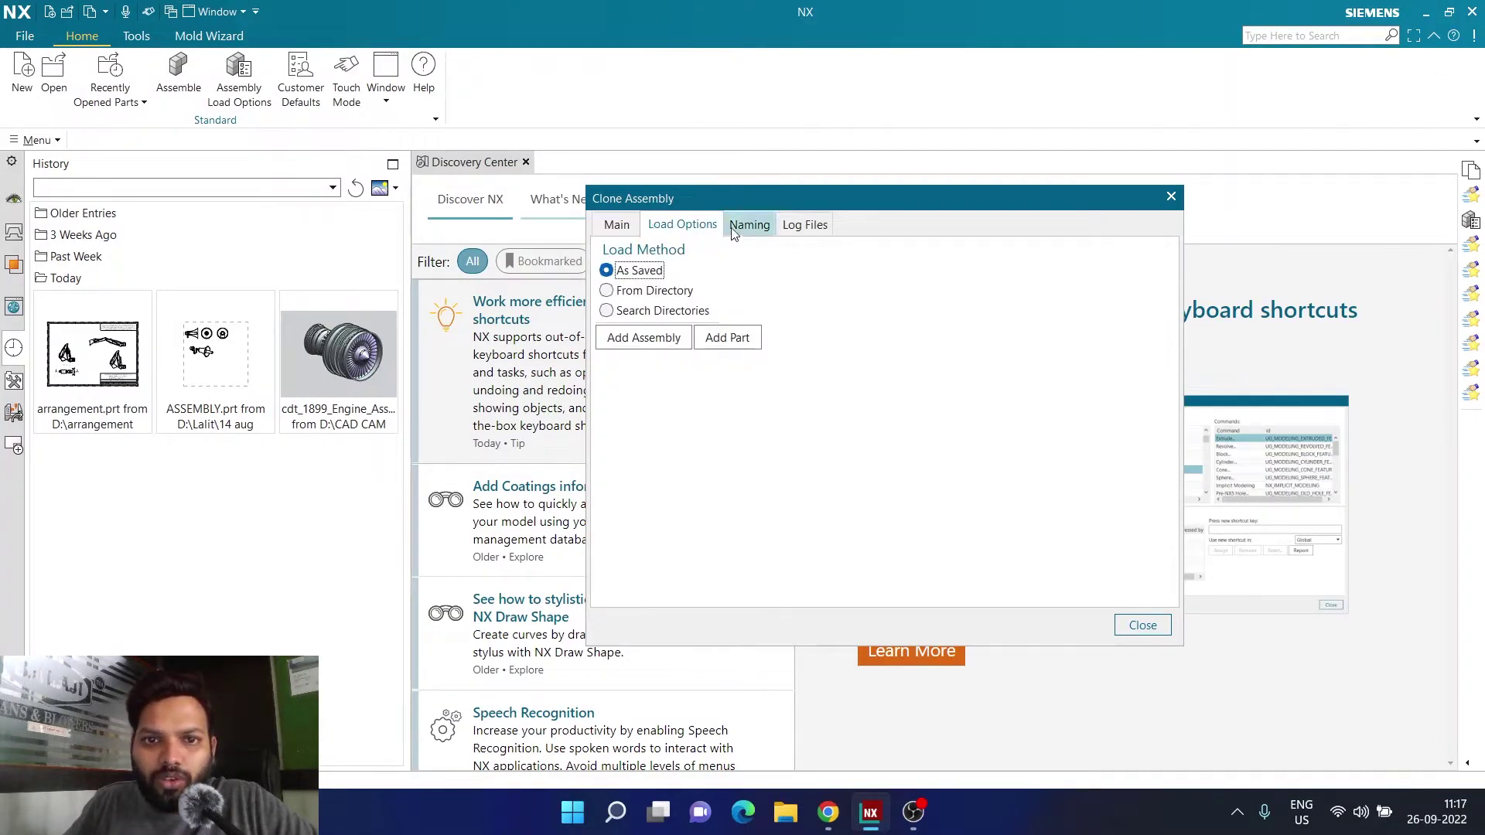
left_click(749, 226)
left_click(691, 284)
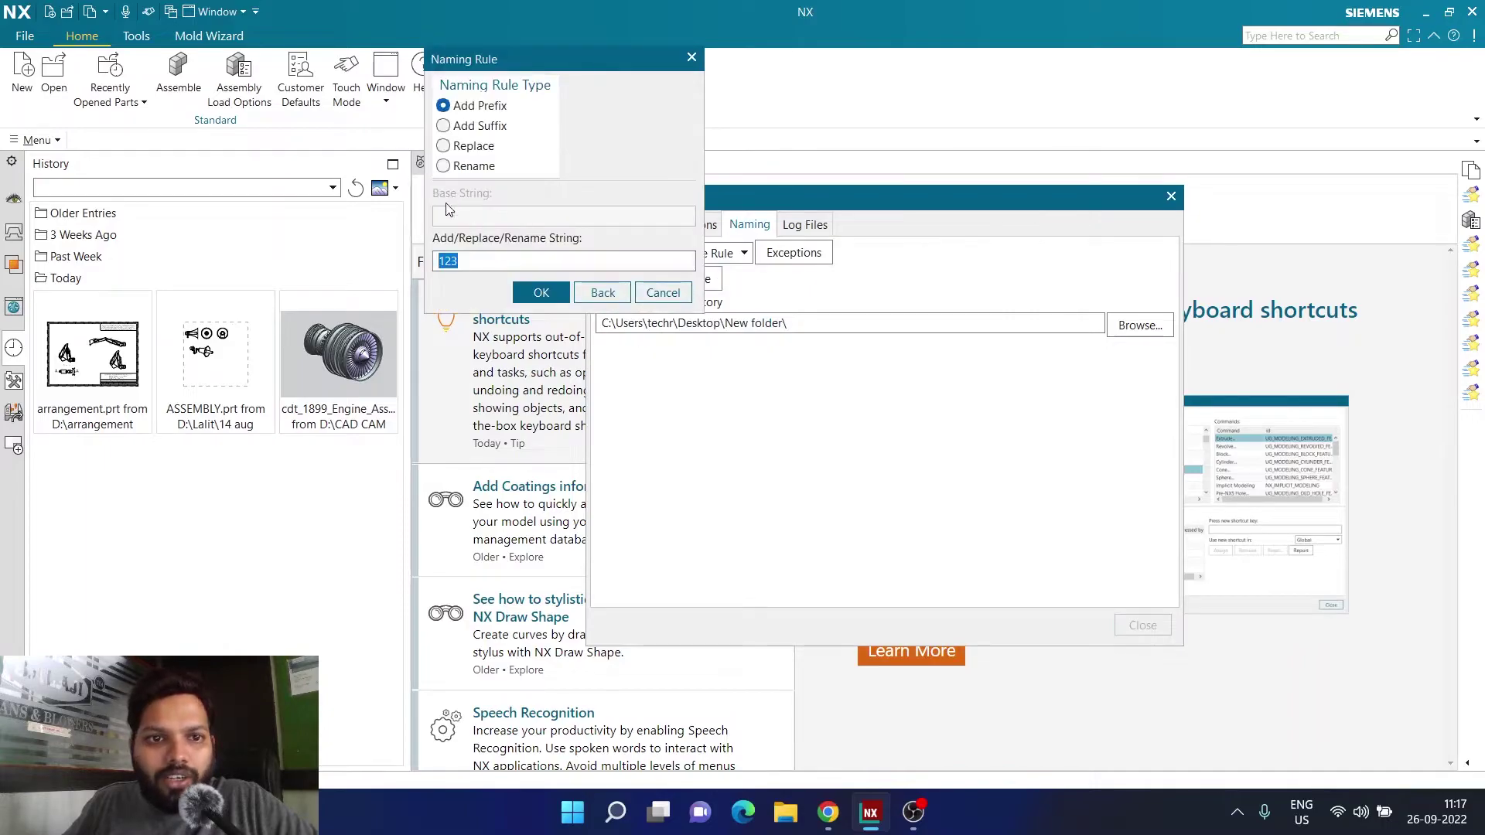
type("cc360")
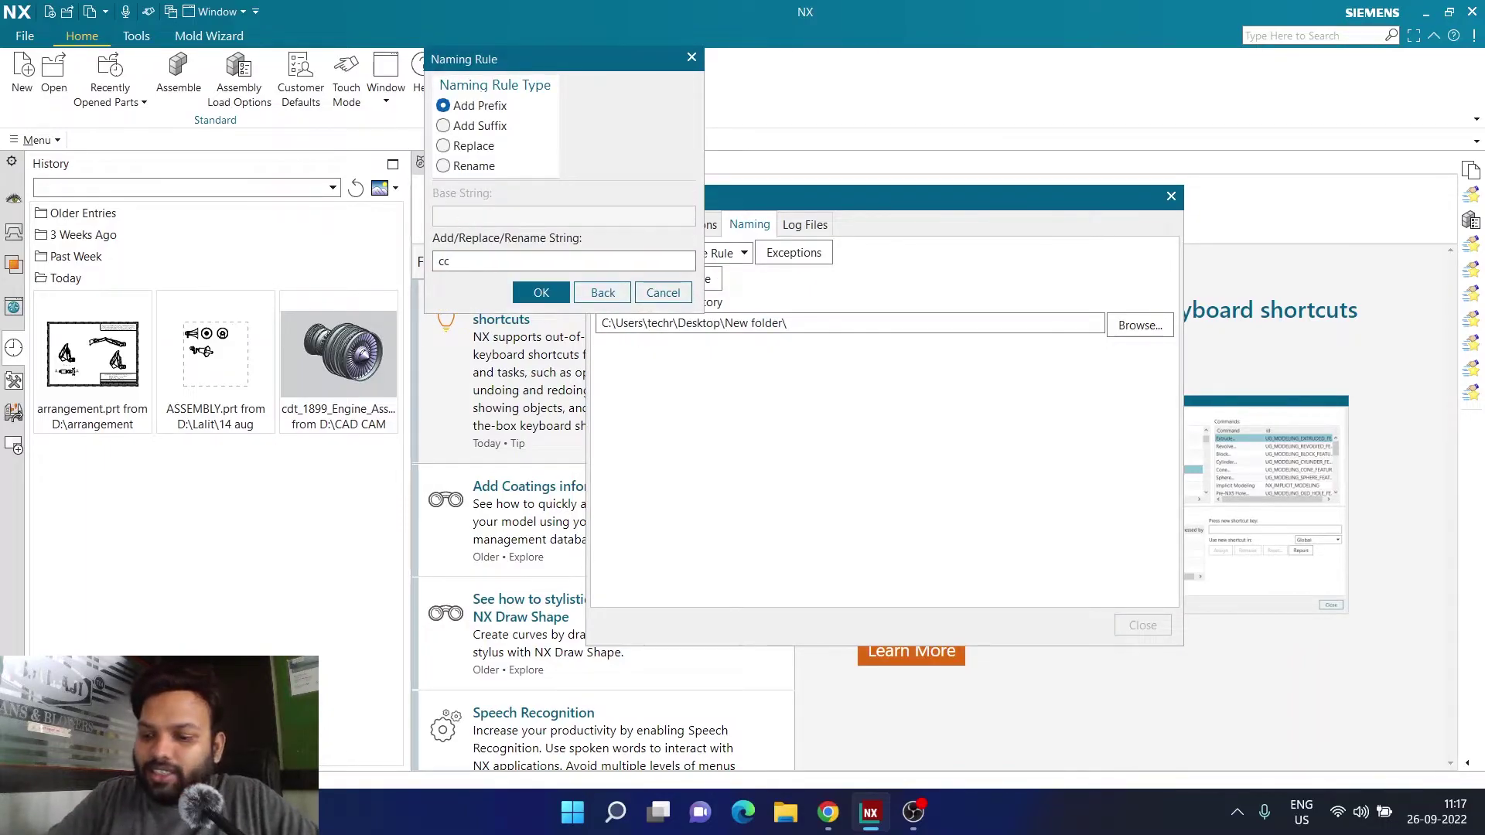
left_click(540, 294)
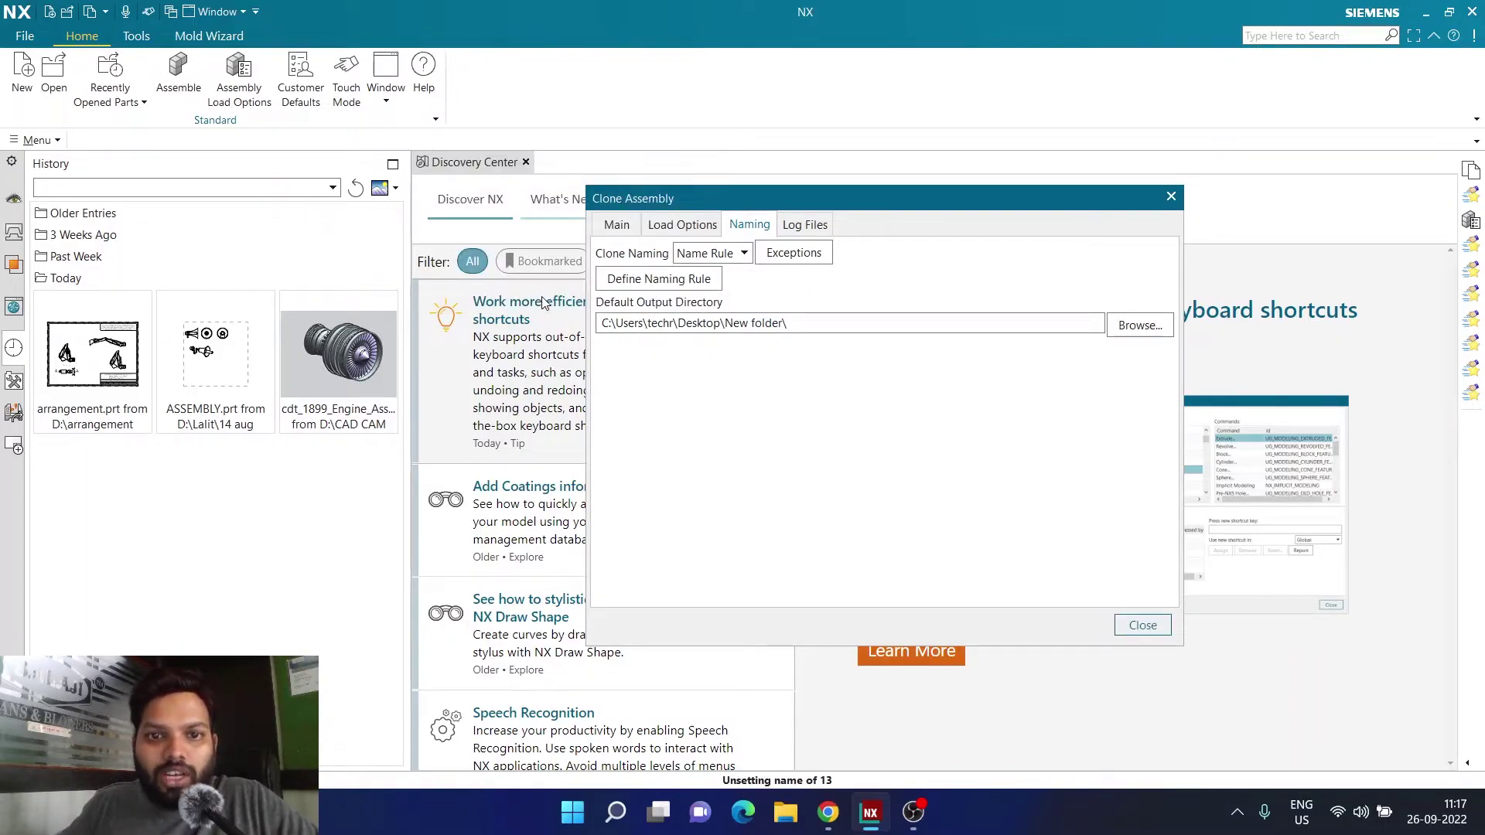
Step: Add an underscore to the clone naming rule's prefix so that it reads cc360_
left_click(694, 286)
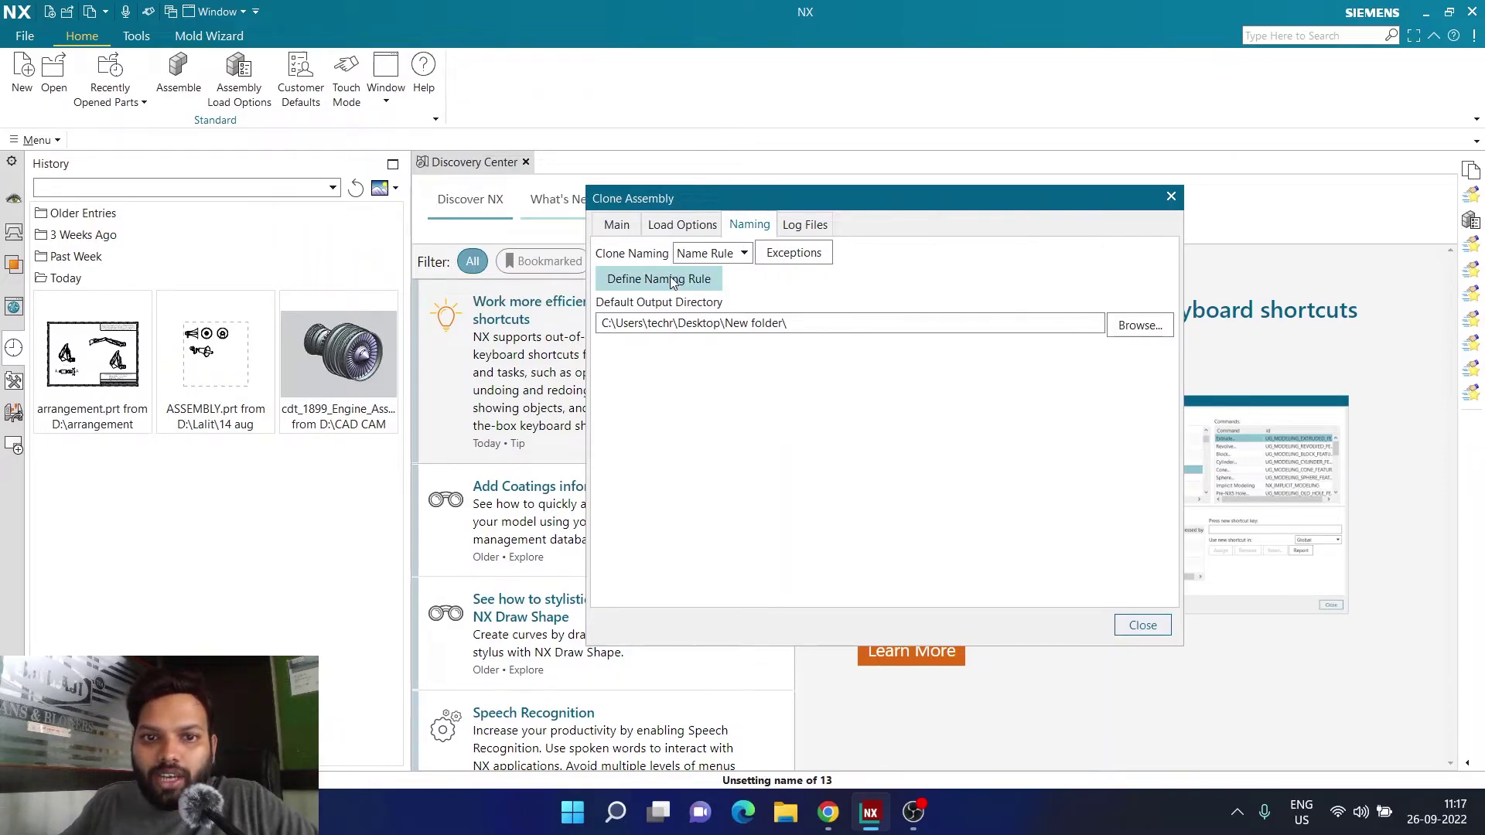
left_click(526, 260)
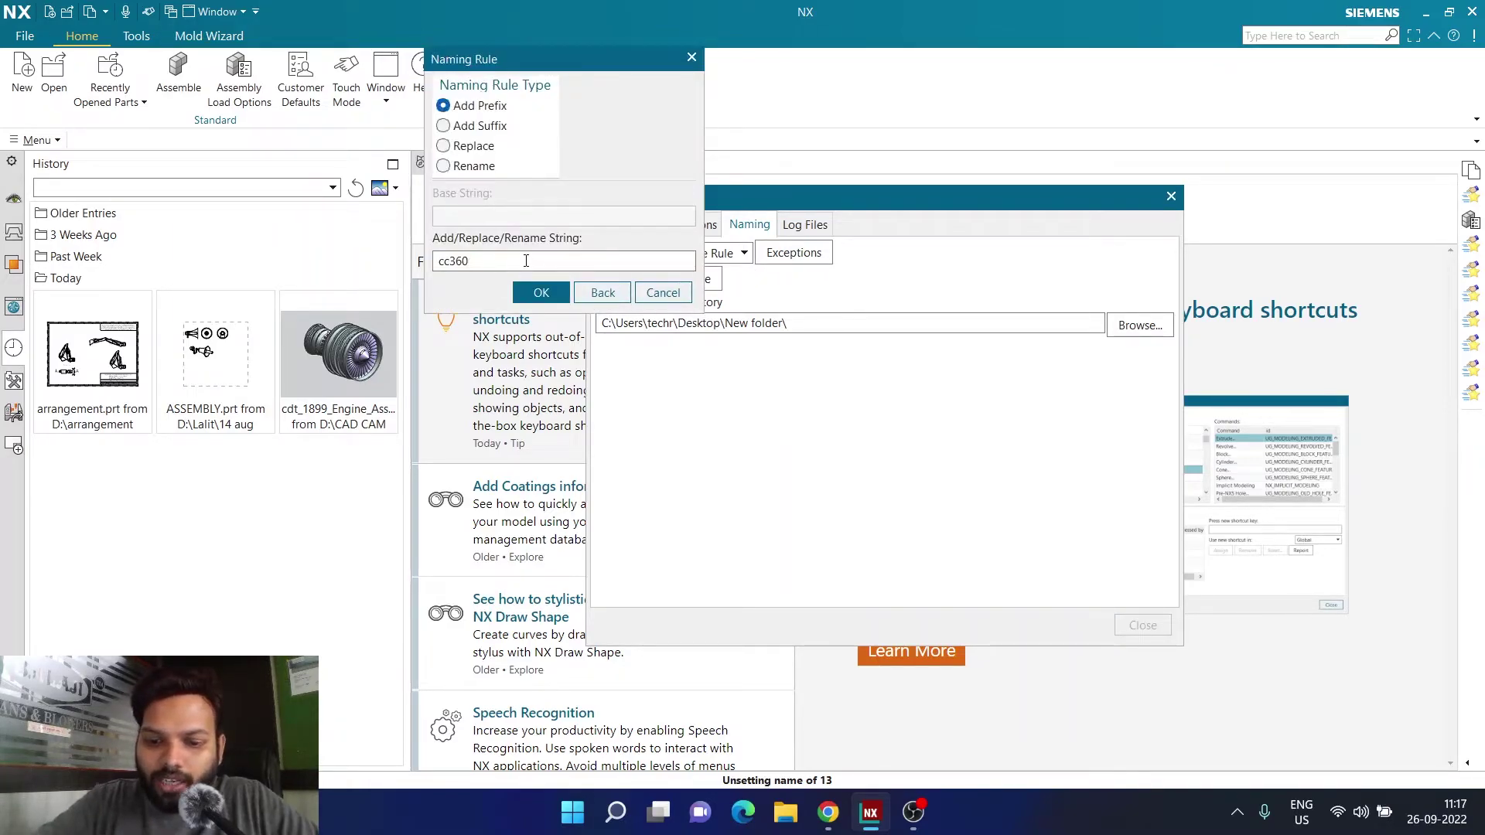
type("_")
left_click(541, 292)
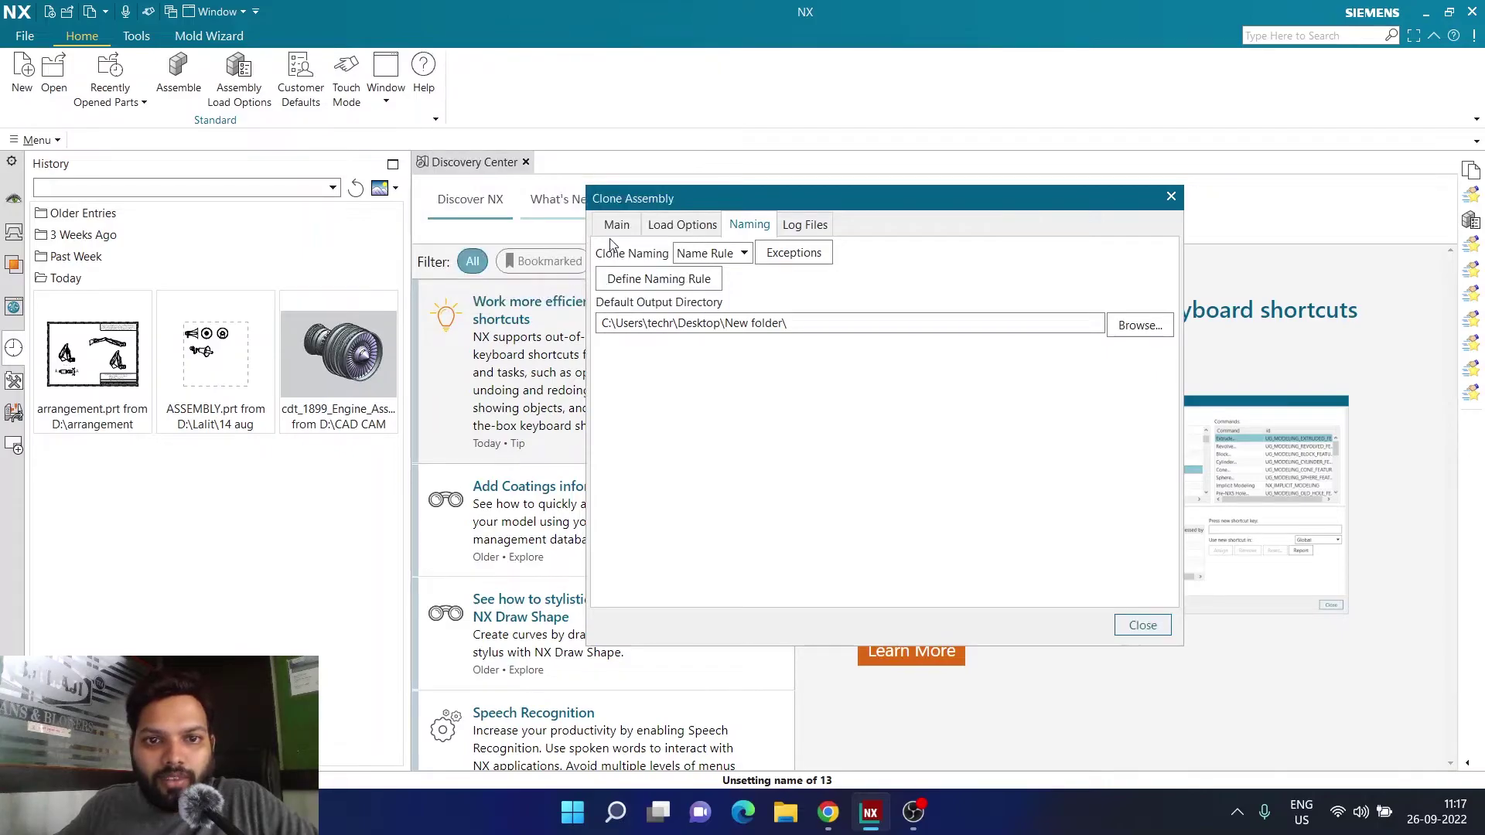
Step: Execute the clone operation as a Dry Run with the cc360_ prefix and check the clone names and output path in the log
left_click(617, 225)
left_click(686, 563)
left_click(627, 564)
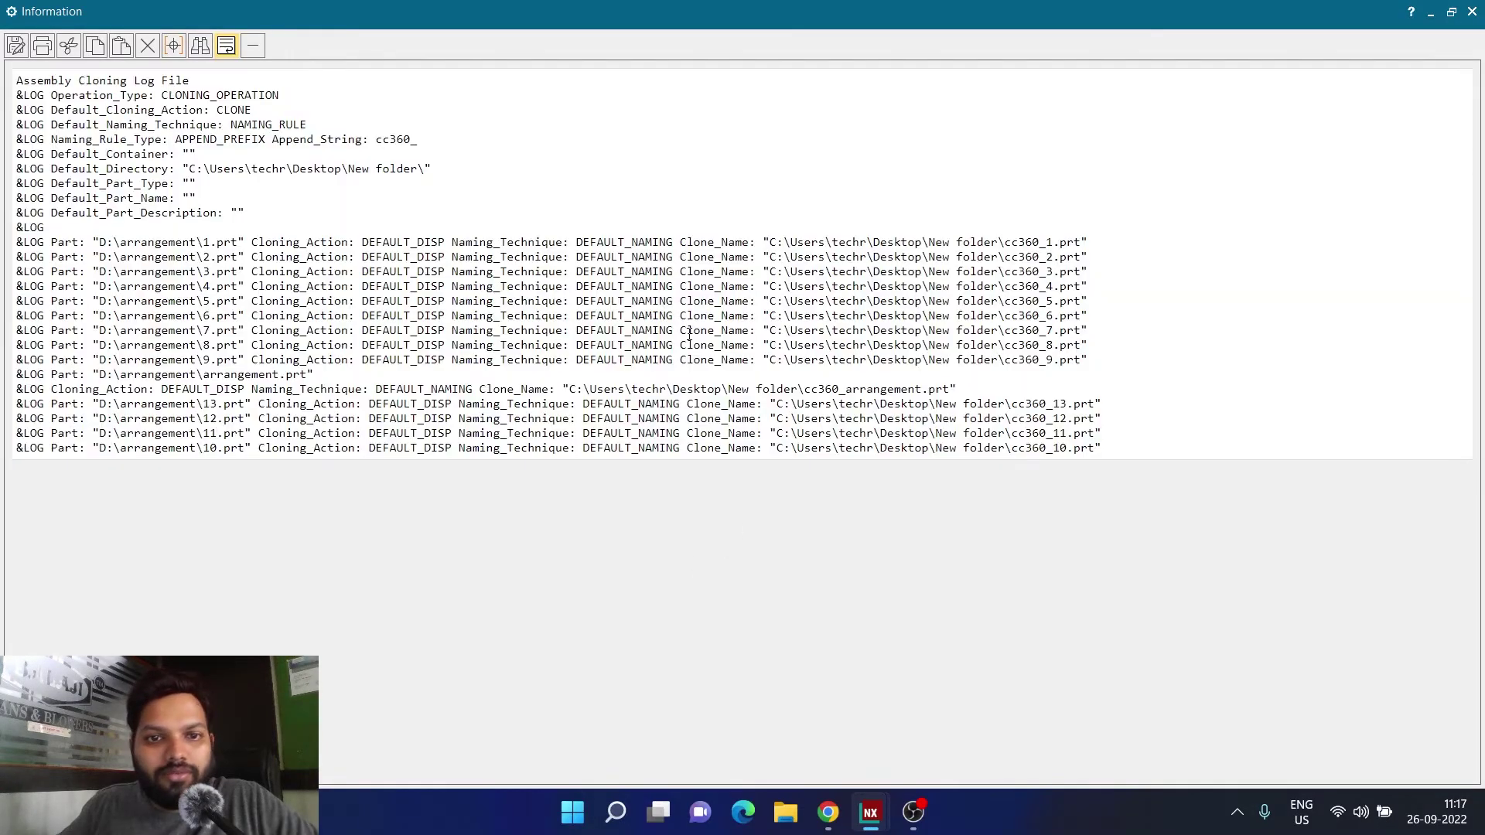
left_click_drag(1005, 242, 1085, 243)
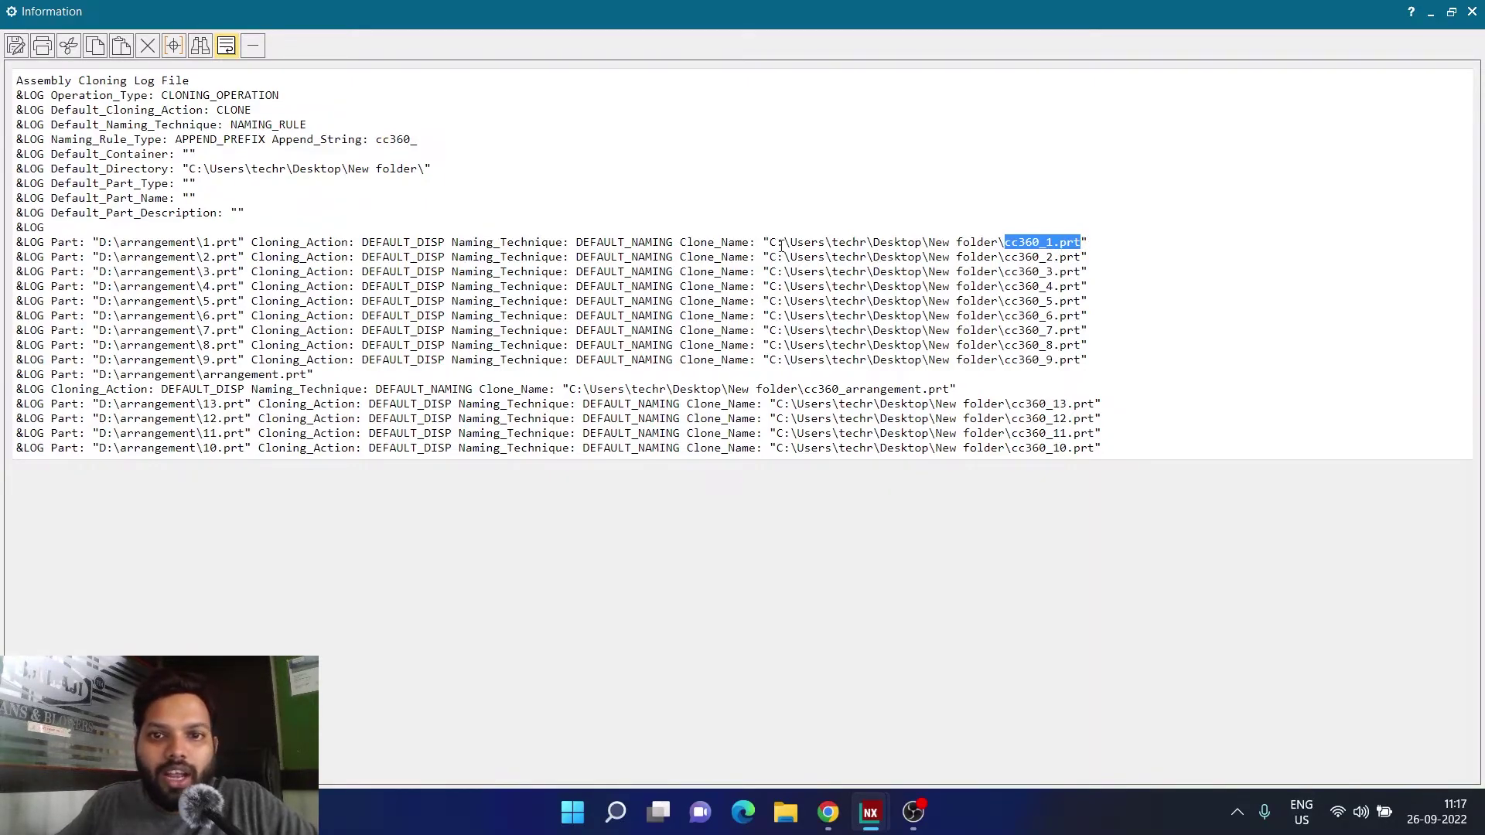
left_click_drag(763, 242, 1096, 249)
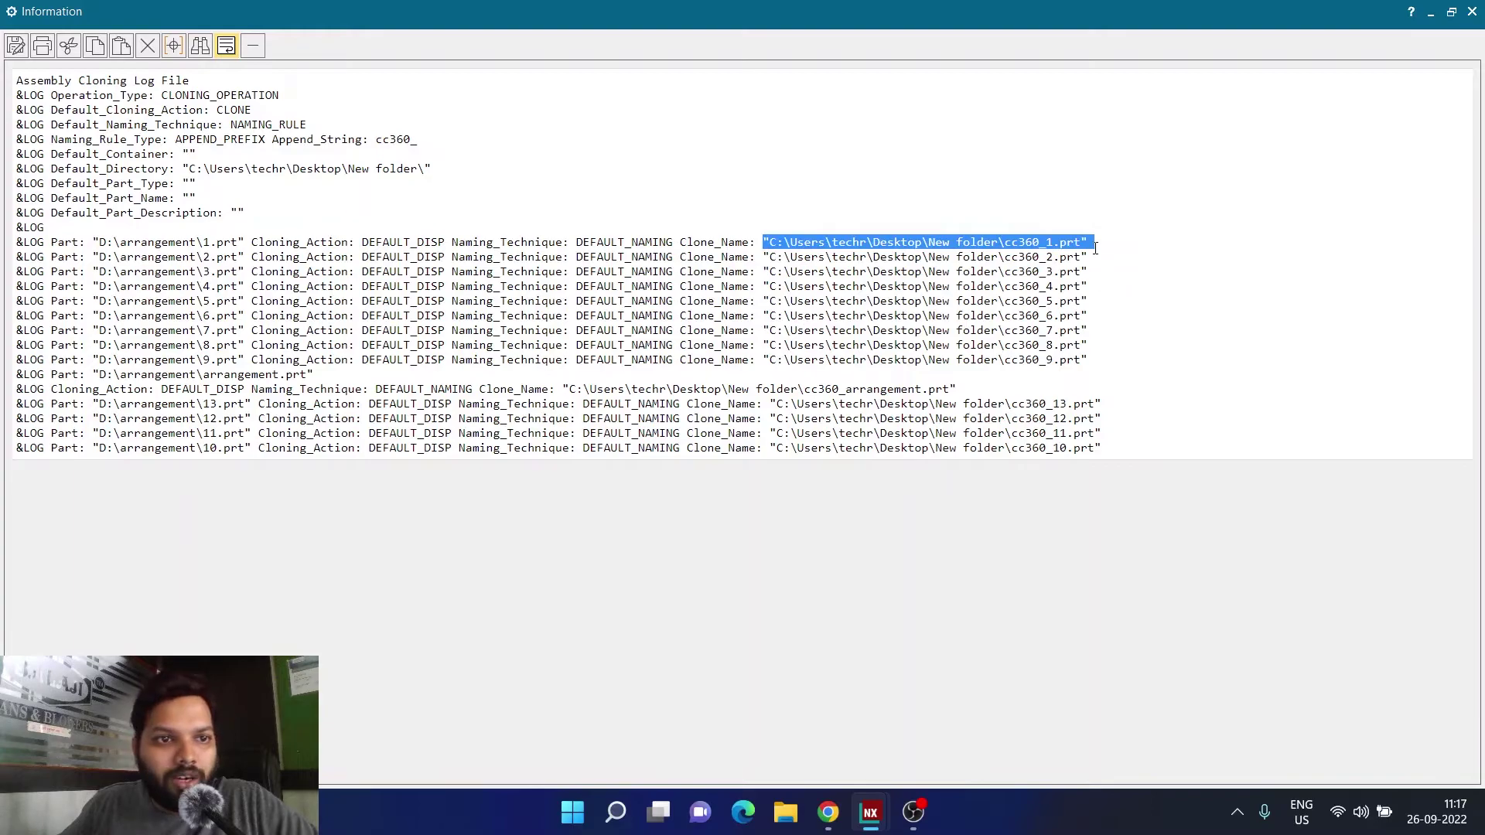
left_click(1473, 11)
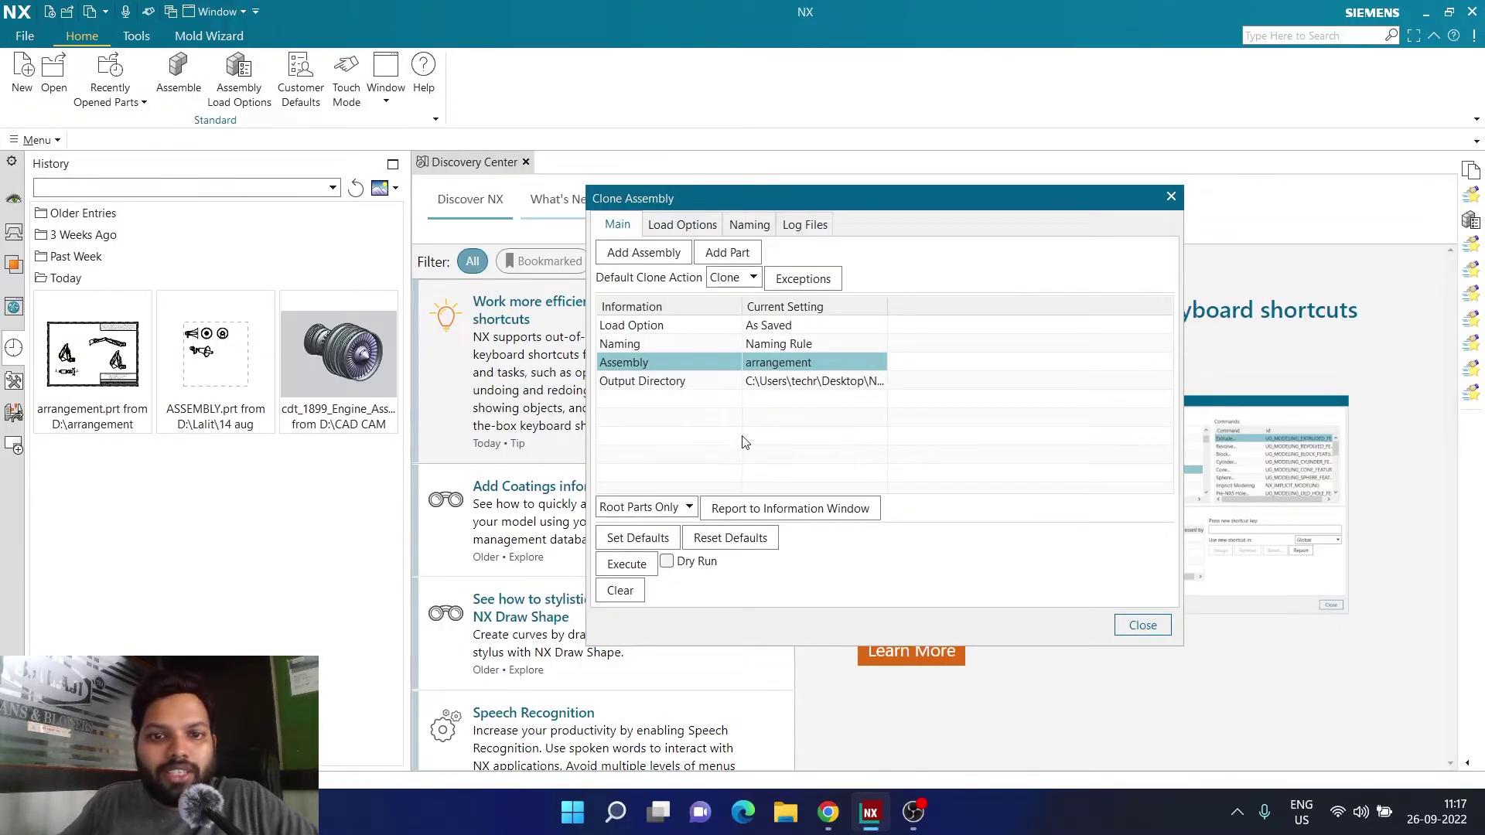
Step: Execute the actual clone operation without Dry Run and check the cloned part files in New folder on the Desktop using File Explorer
left_click(642, 566)
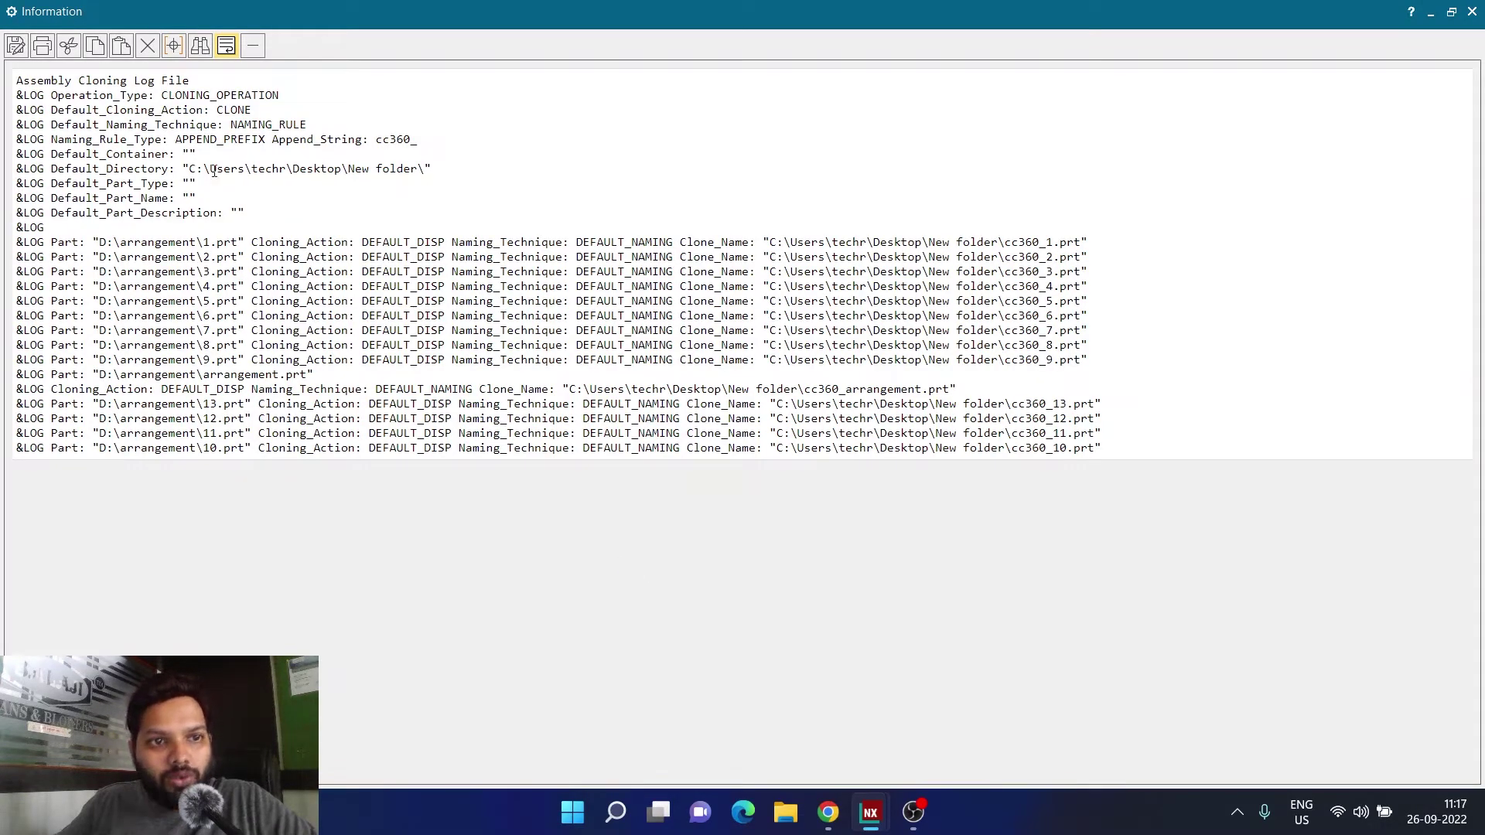
left_click(786, 812)
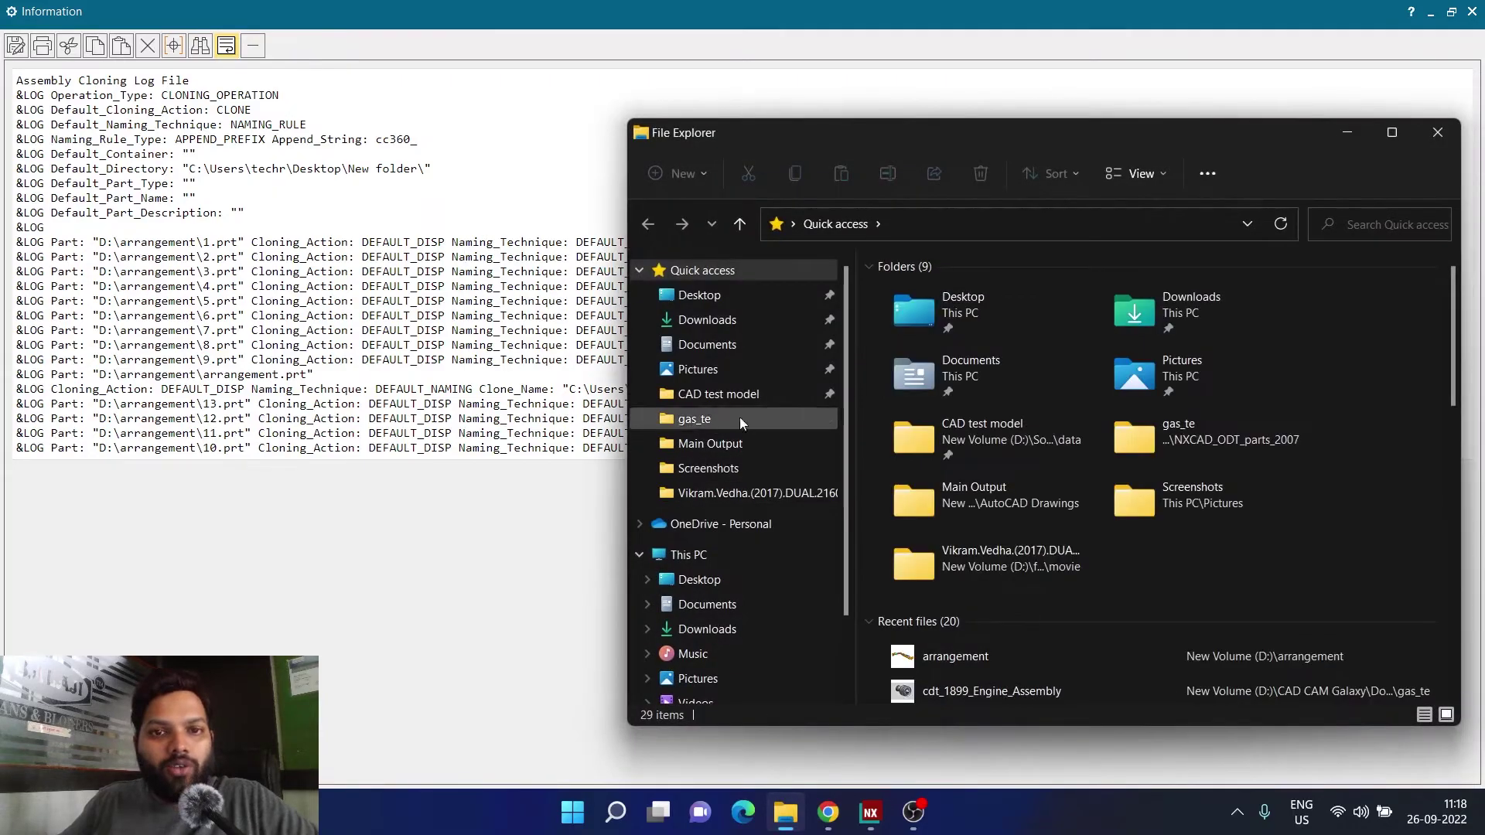
left_click(697, 293)
double_click(926, 314)
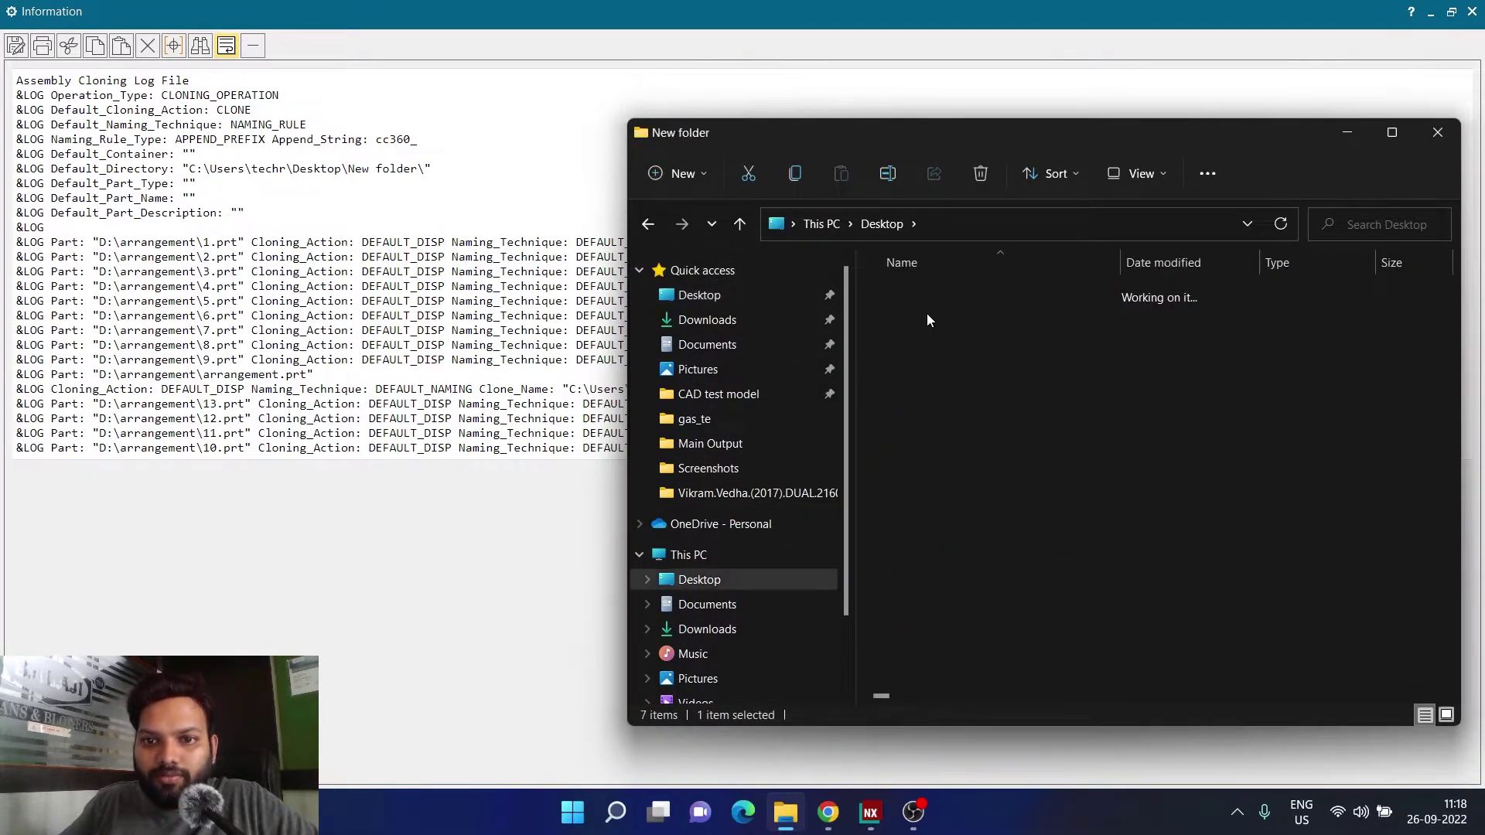
scroll(939, 341, "down", 1)
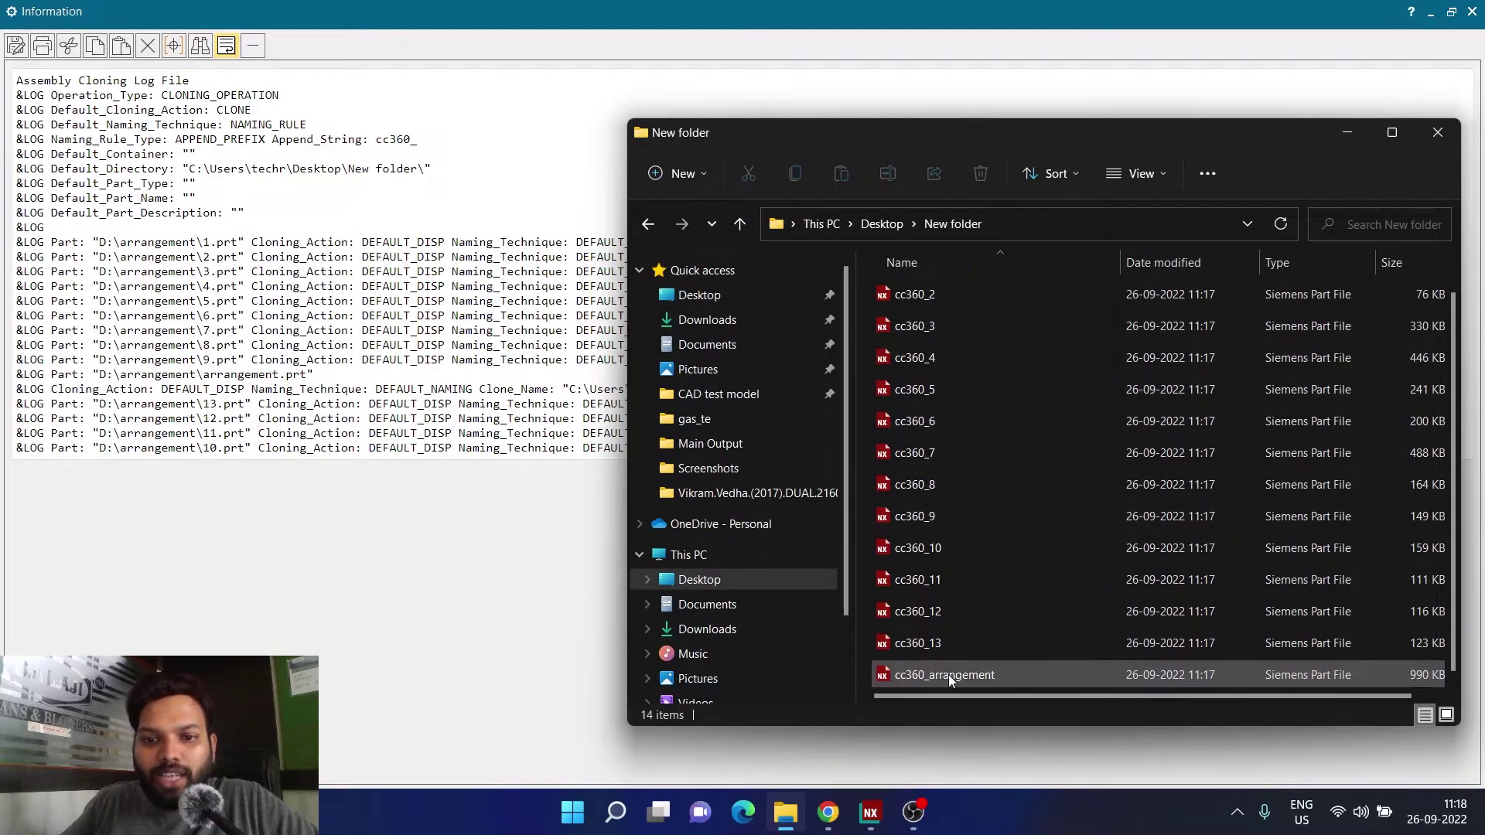
mouse_move(949, 675)
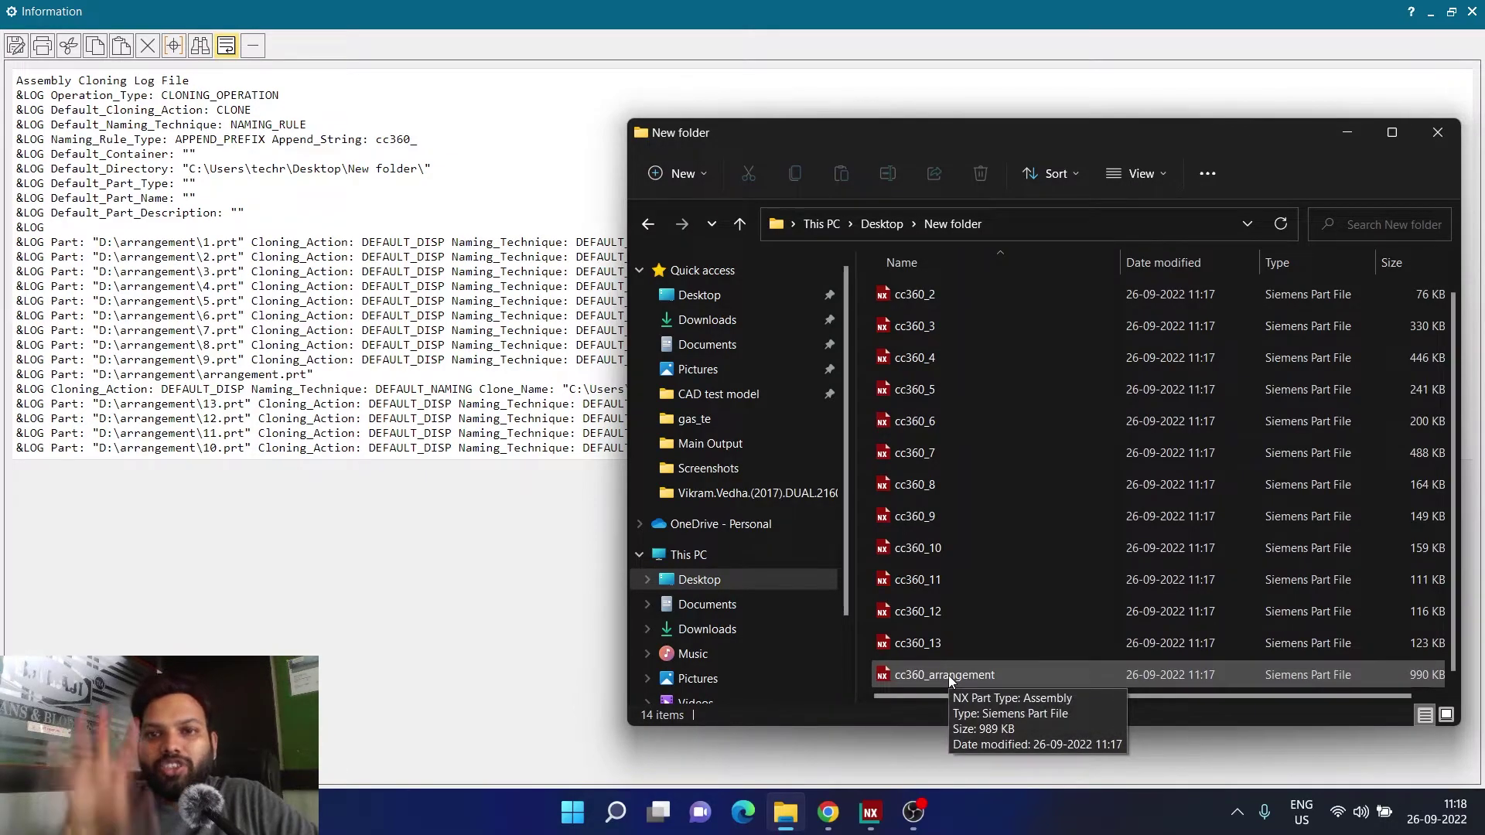